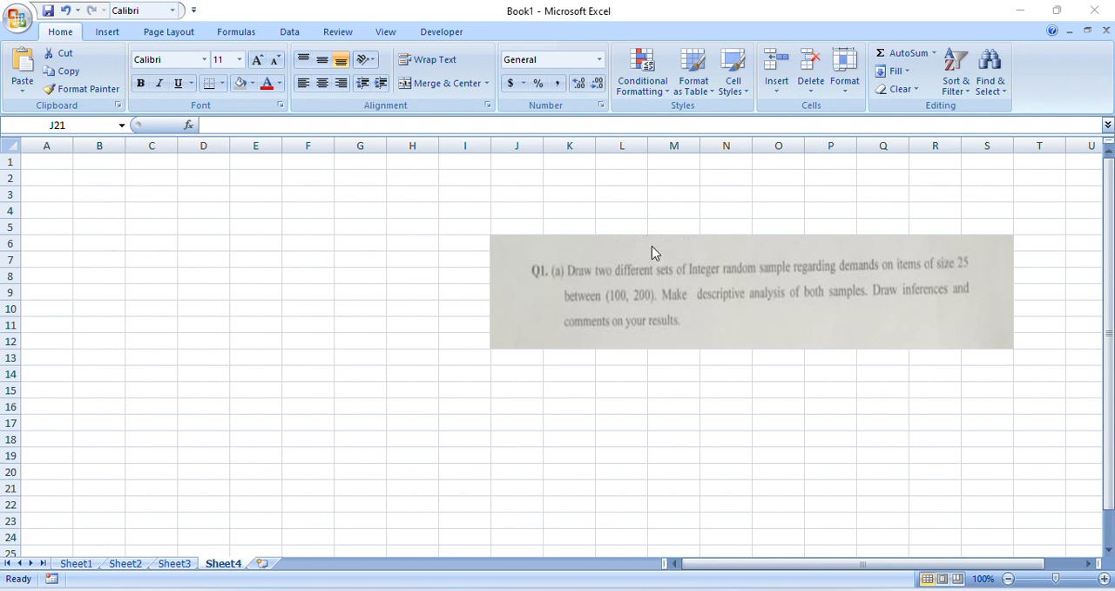
Enter the formula =RANDBETWEEN(100,200) in cell C1
click(164, 160)
click(165, 159)
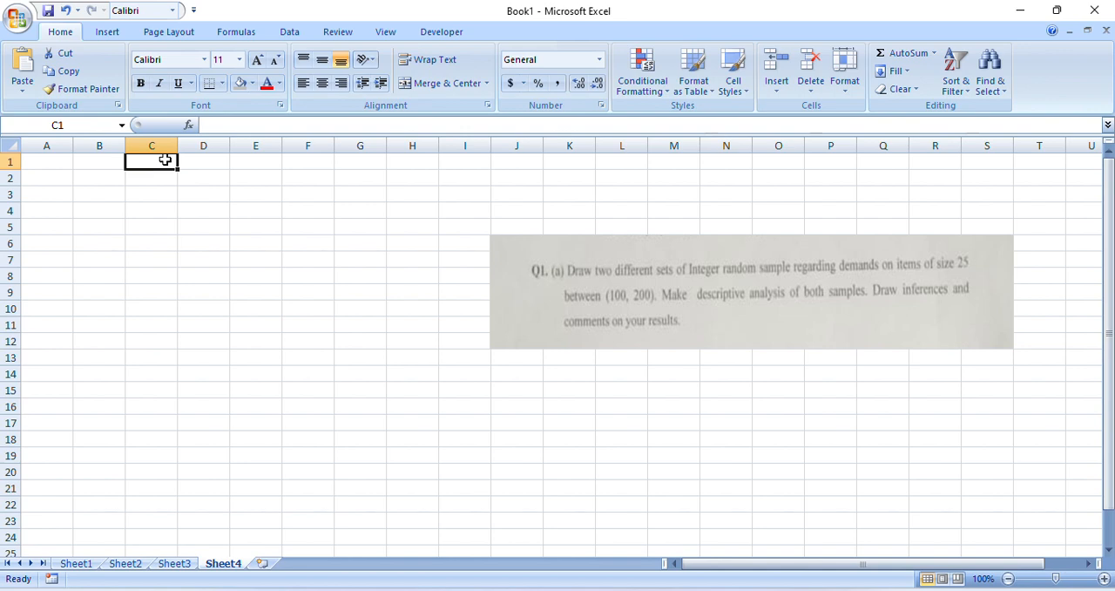
double_click(166, 161)
text(=)
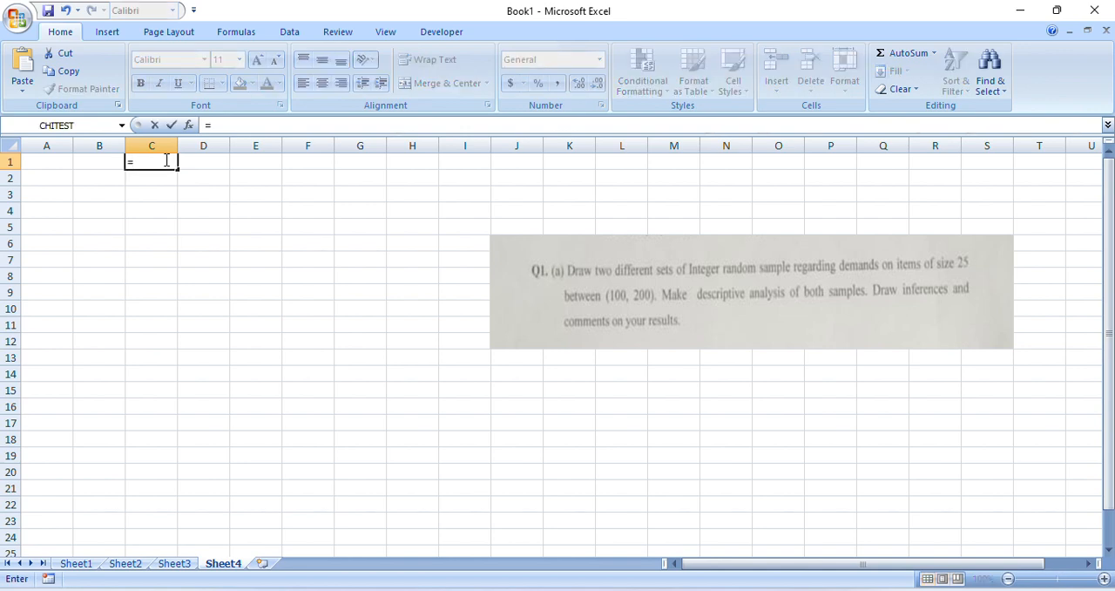
text(ra)
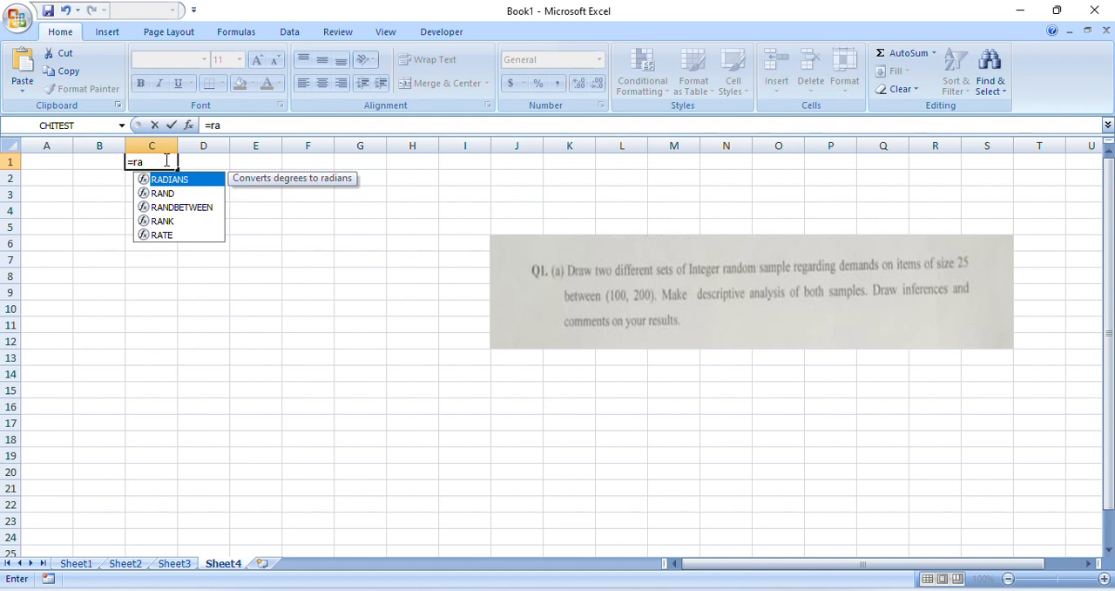
key(Down)
key(Down)
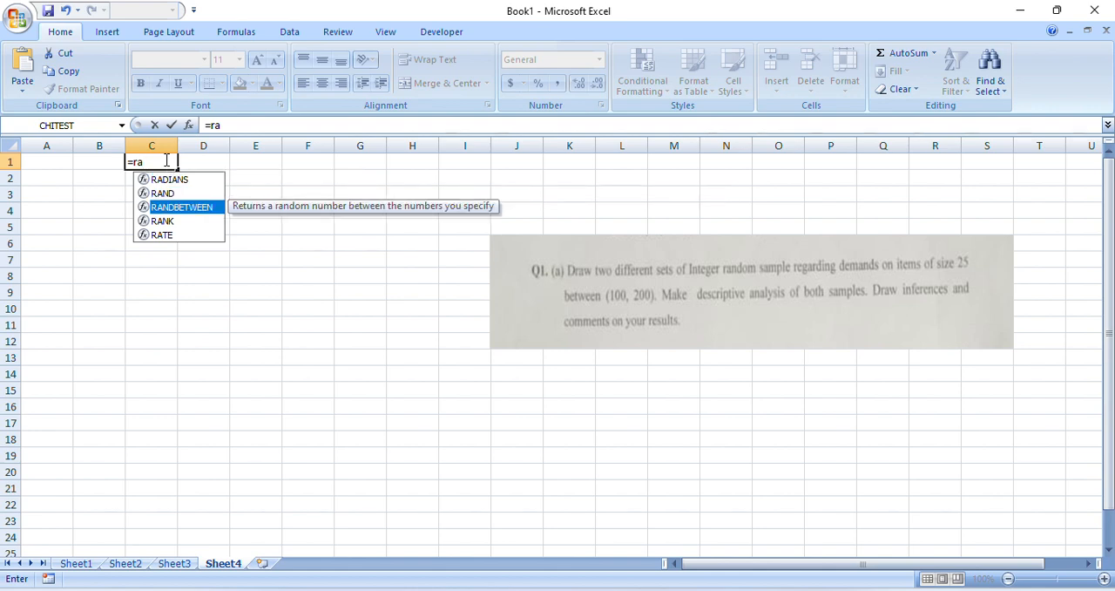
key(Tab)
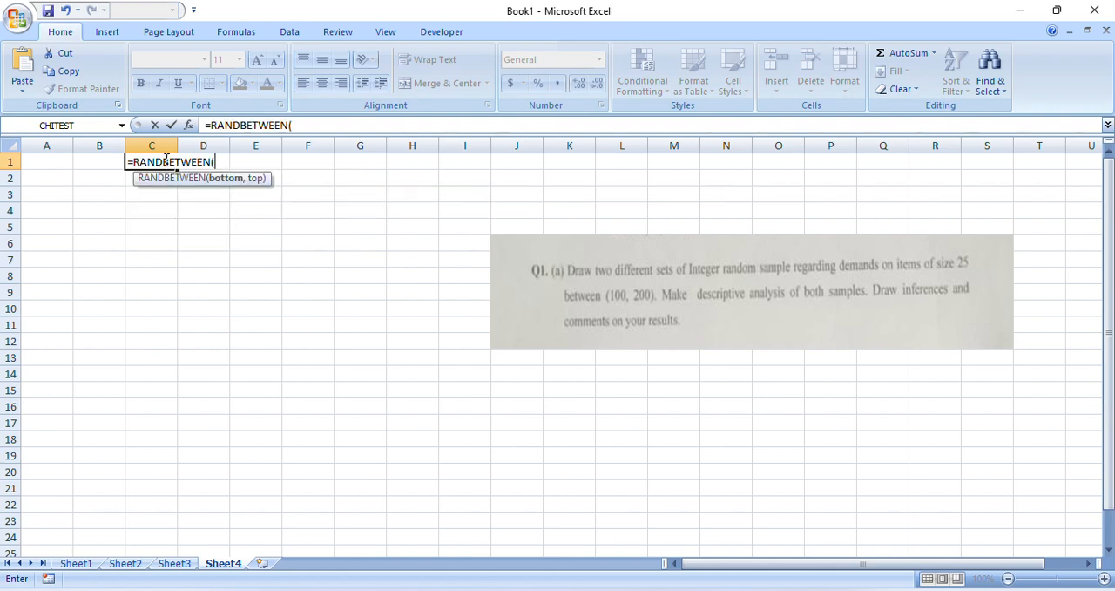
text(100,2)
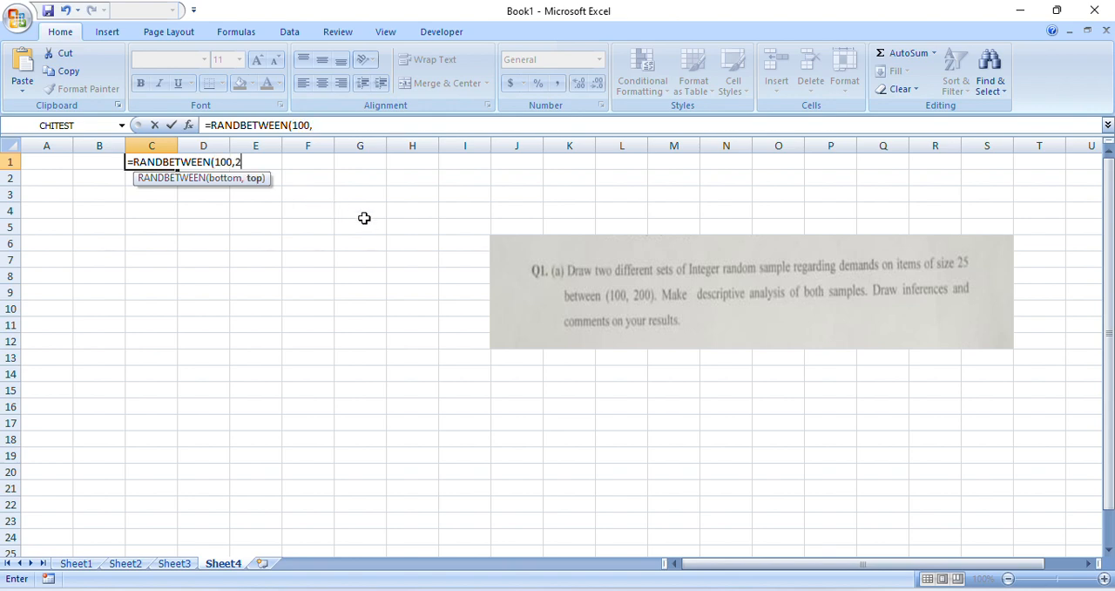
text(00)
key(Return)
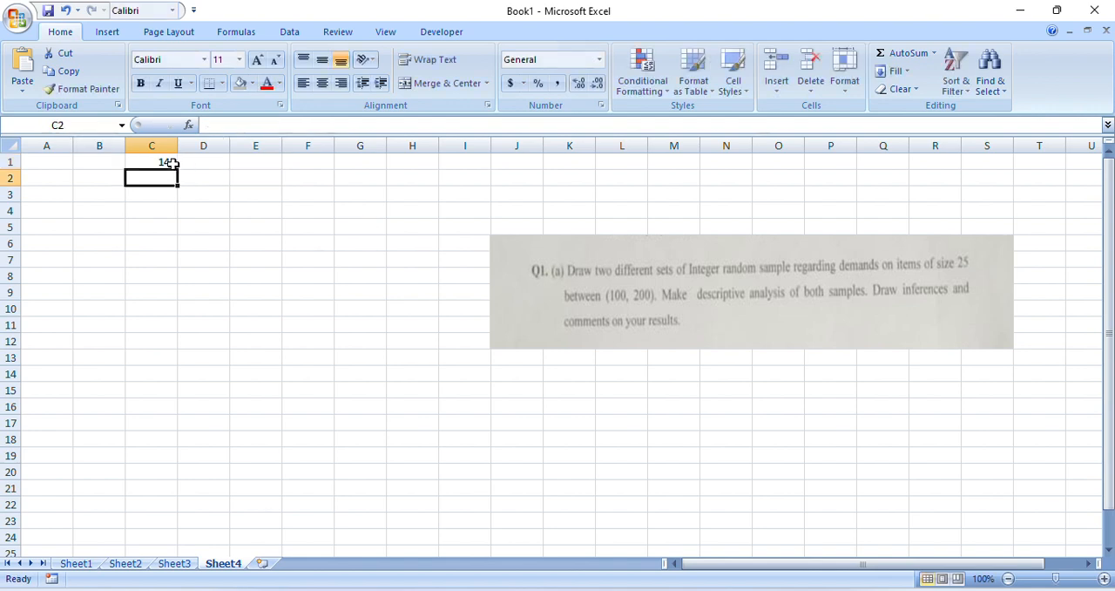
Fill the RANDBETWEEN formula from C1 down to row 25 and extend it across into column D
click(173, 164)
drag(175, 168, 196, 555)
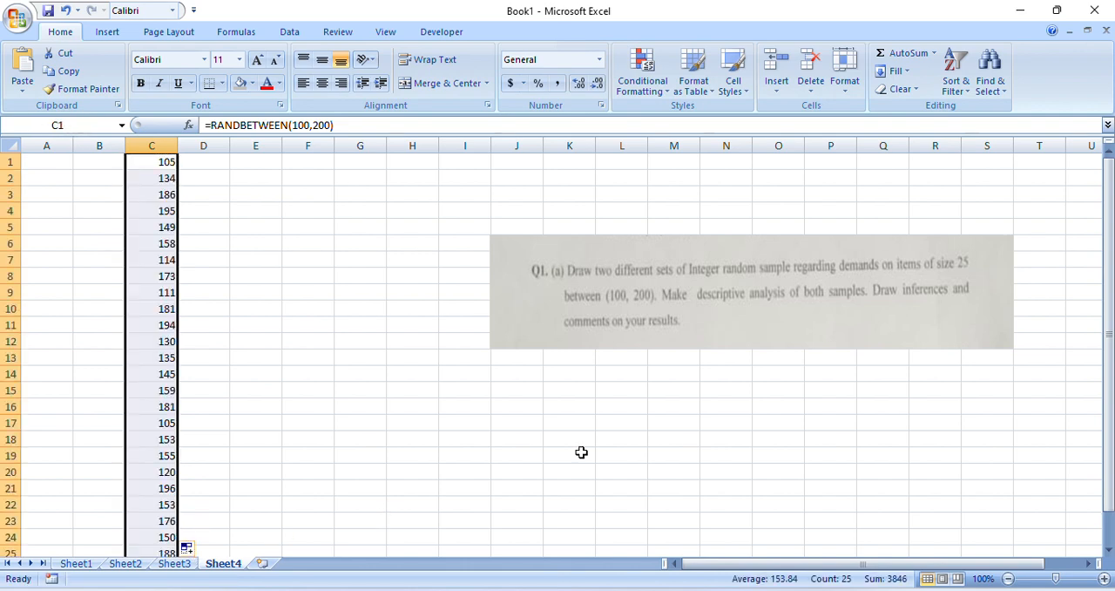
drag(1108, 435, 1108, 450)
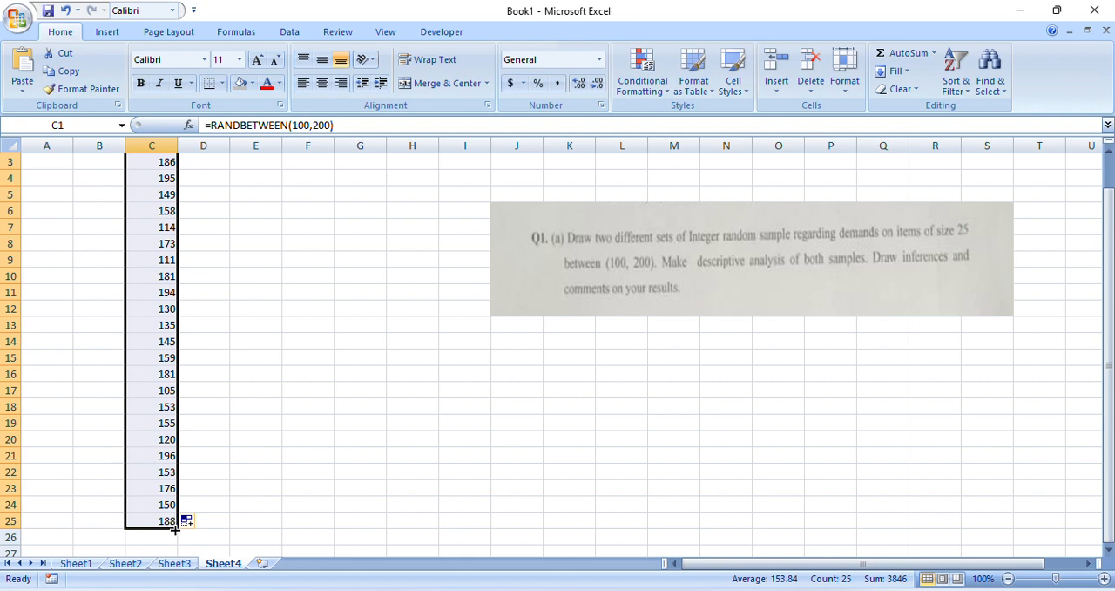
drag(174, 529, 212, 528)
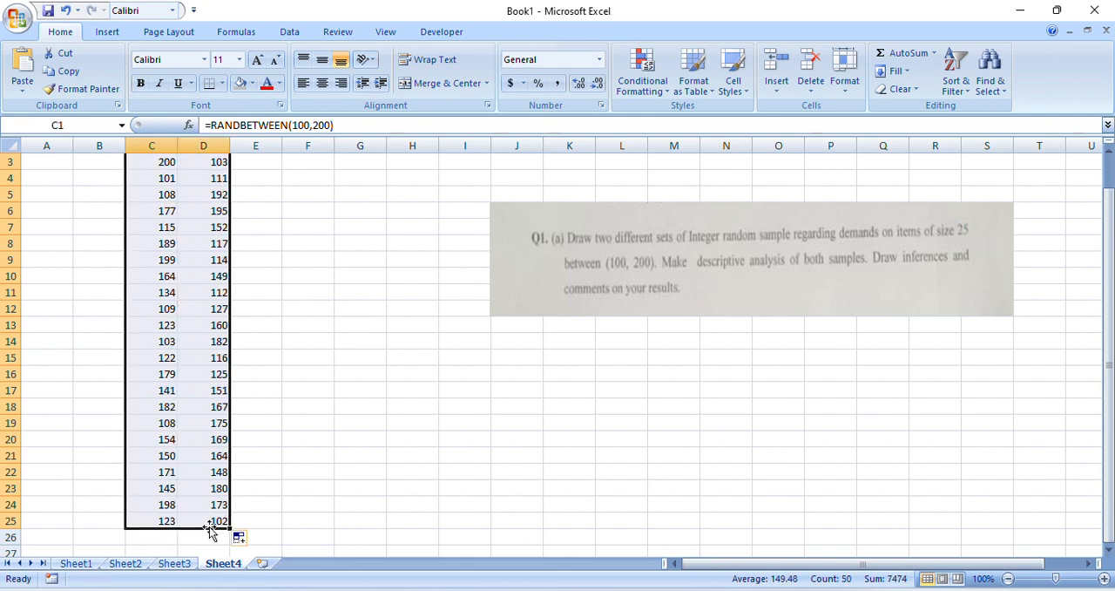
Copy the random numbers in C1:D25 and paste them as values only, starting at cell A1
drag(1112, 385, 1114, 383)
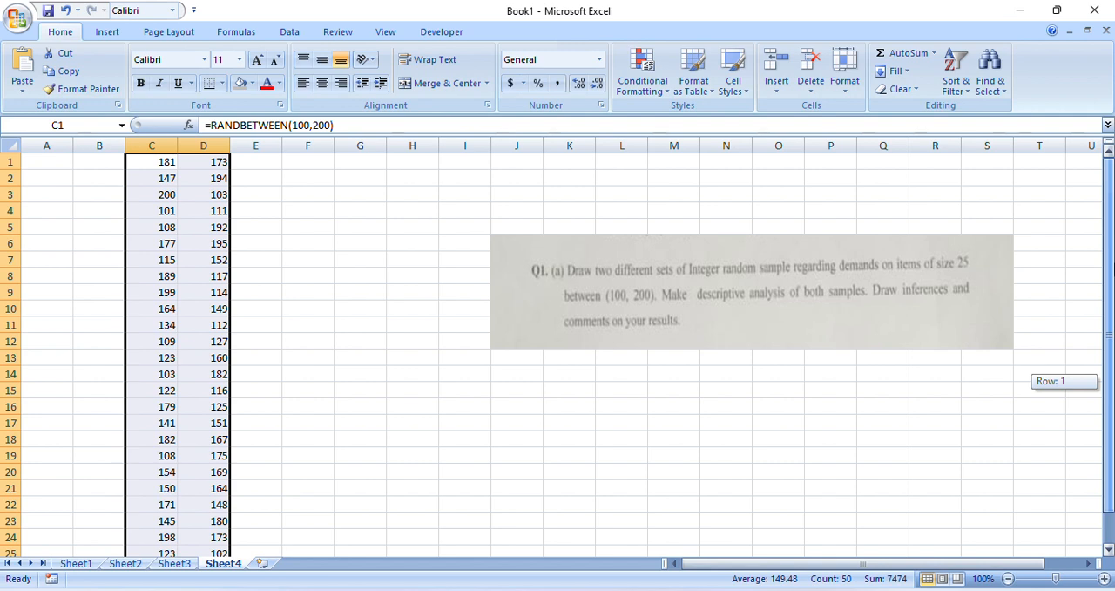
drag(1114, 384, 1114, 271)
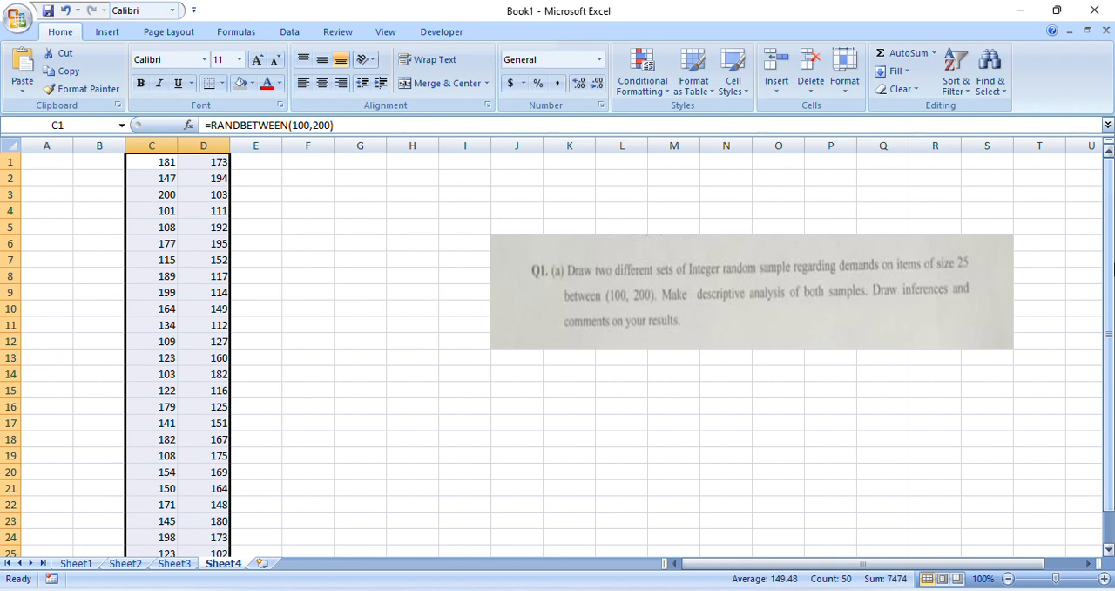
drag(1113, 270, 1112, 271)
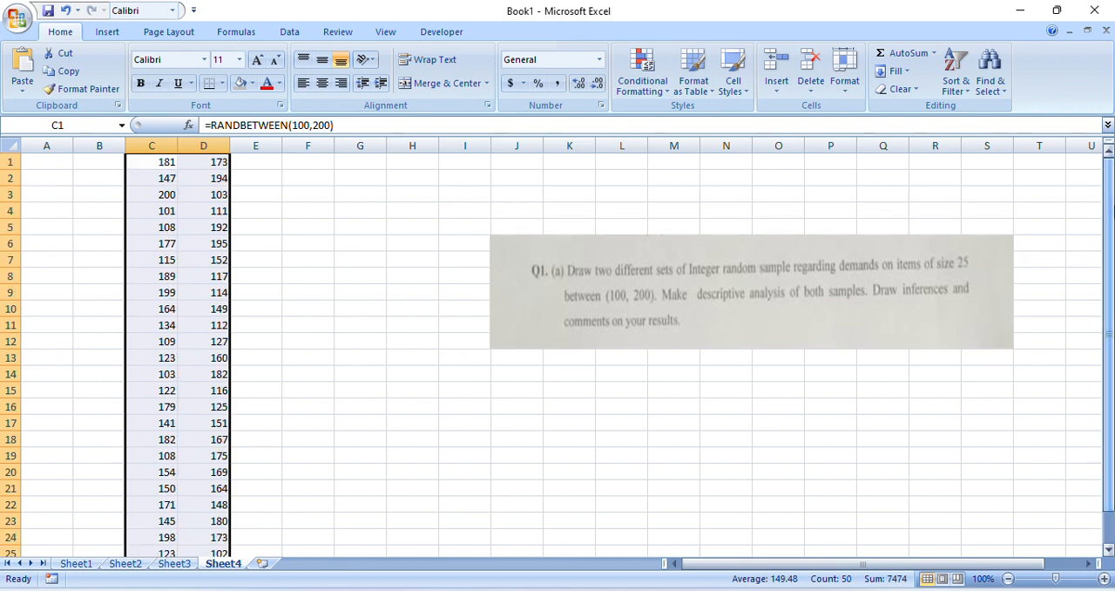
right_click(162, 219)
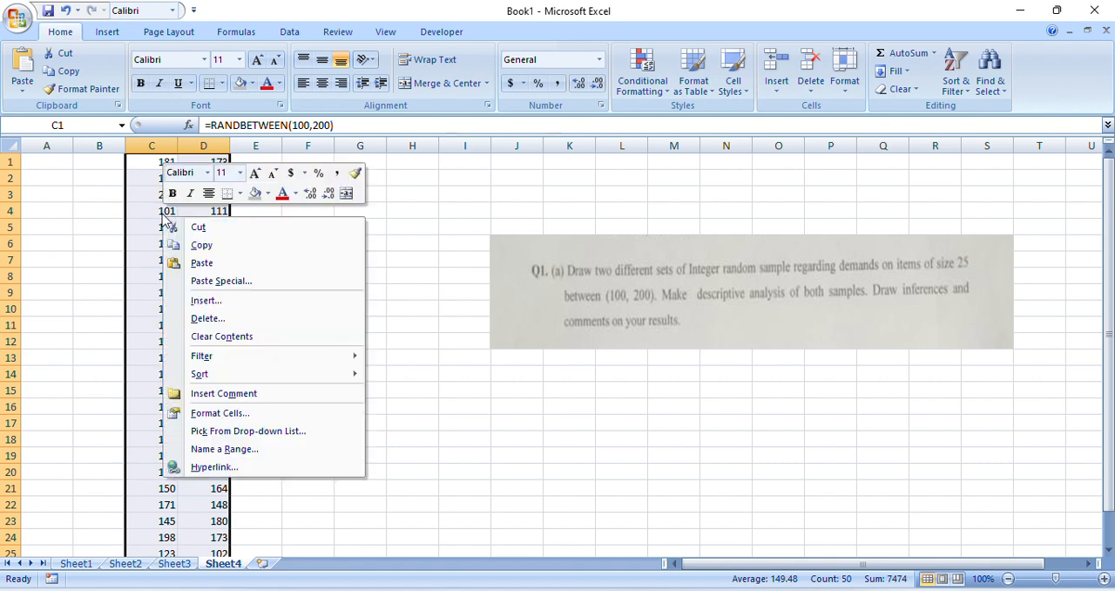
click(200, 245)
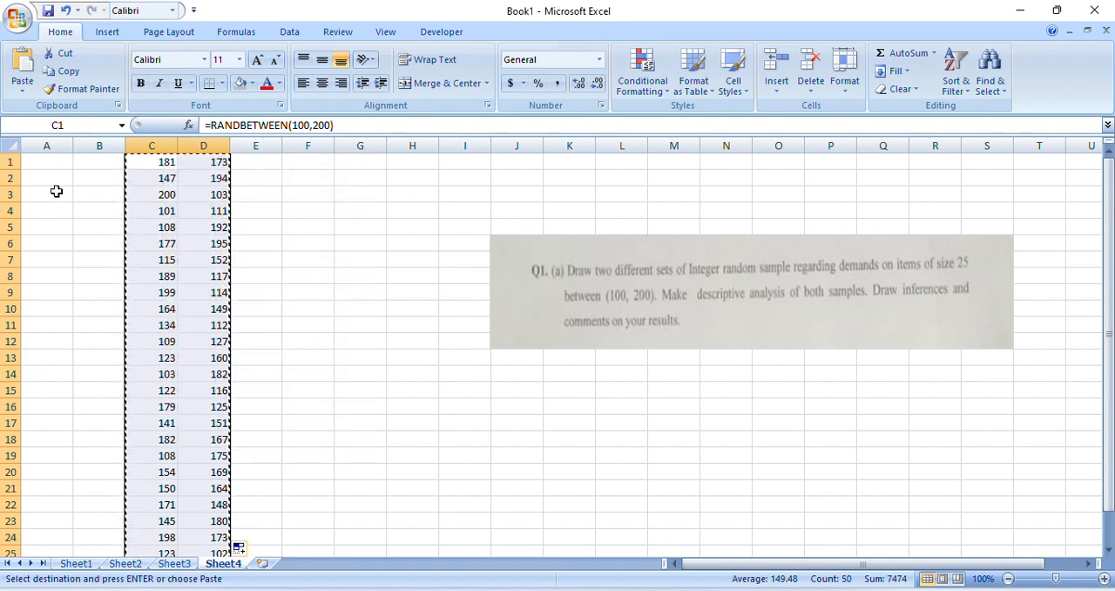
click(43, 161)
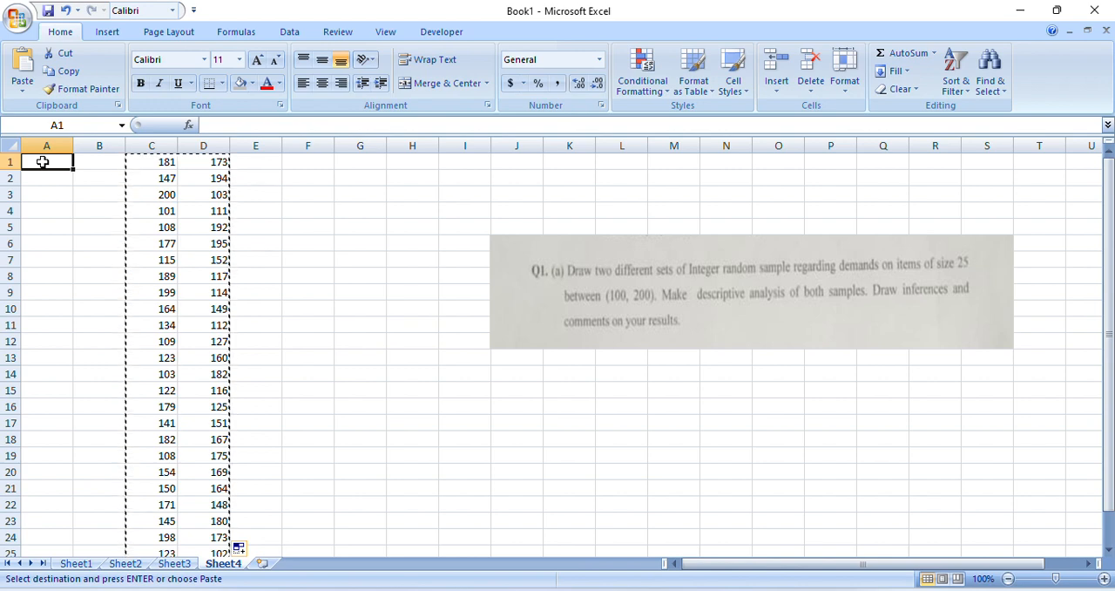
right_click(44, 163)
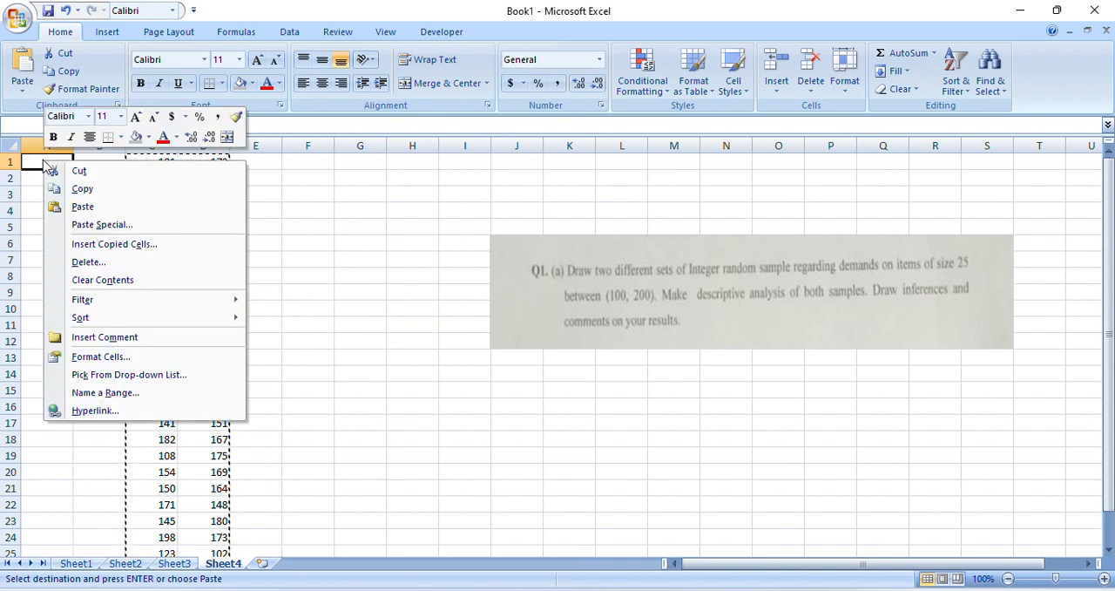
click(125, 229)
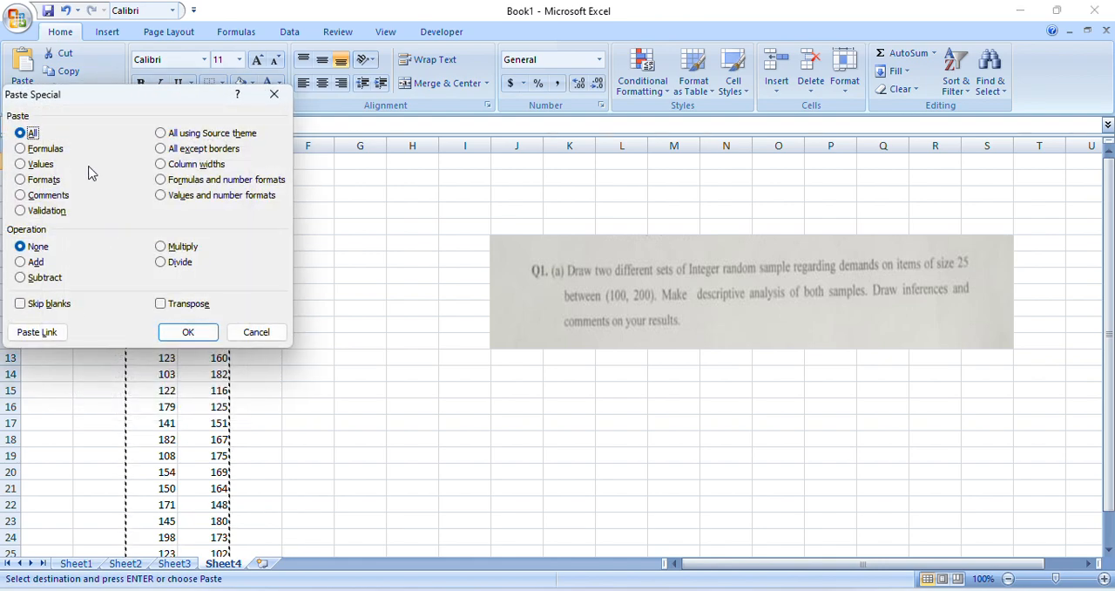
click(27, 165)
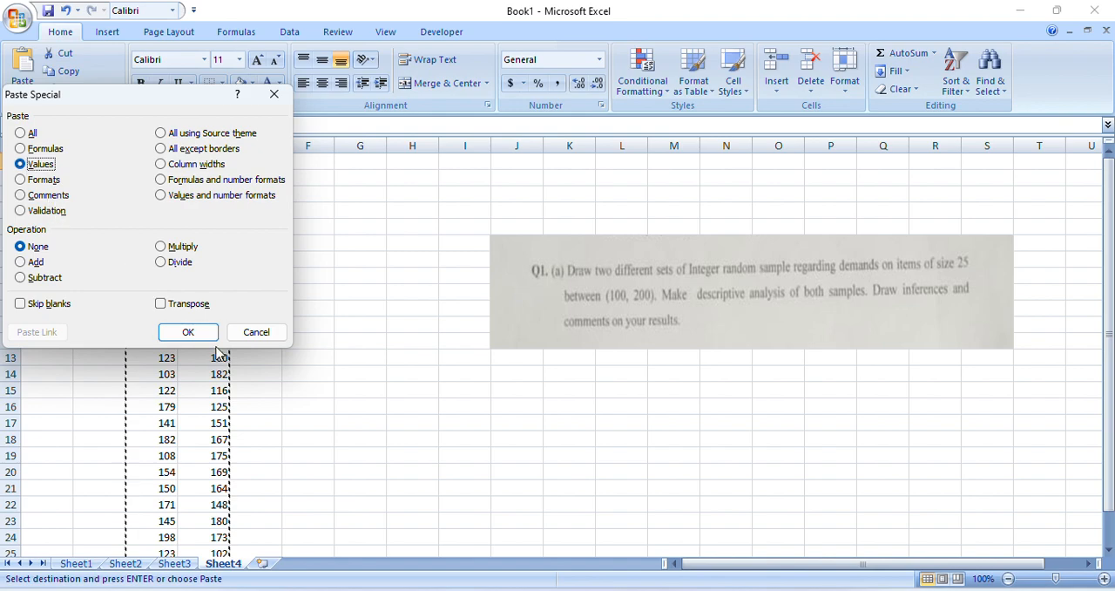
click(188, 332)
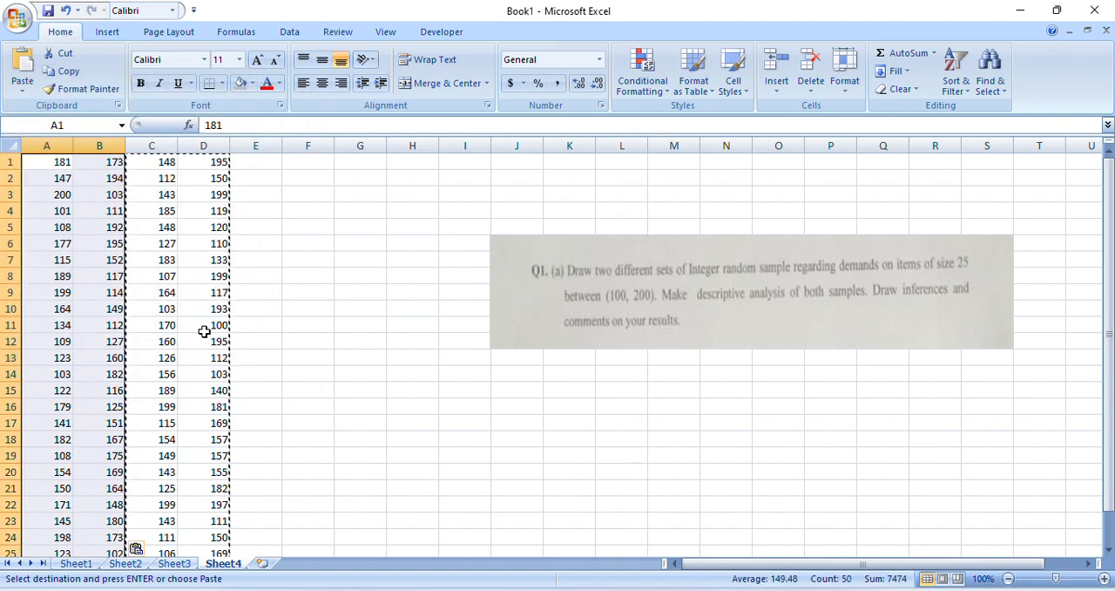
Clear the original random-number formulas from columns C and D
click(81, 229)
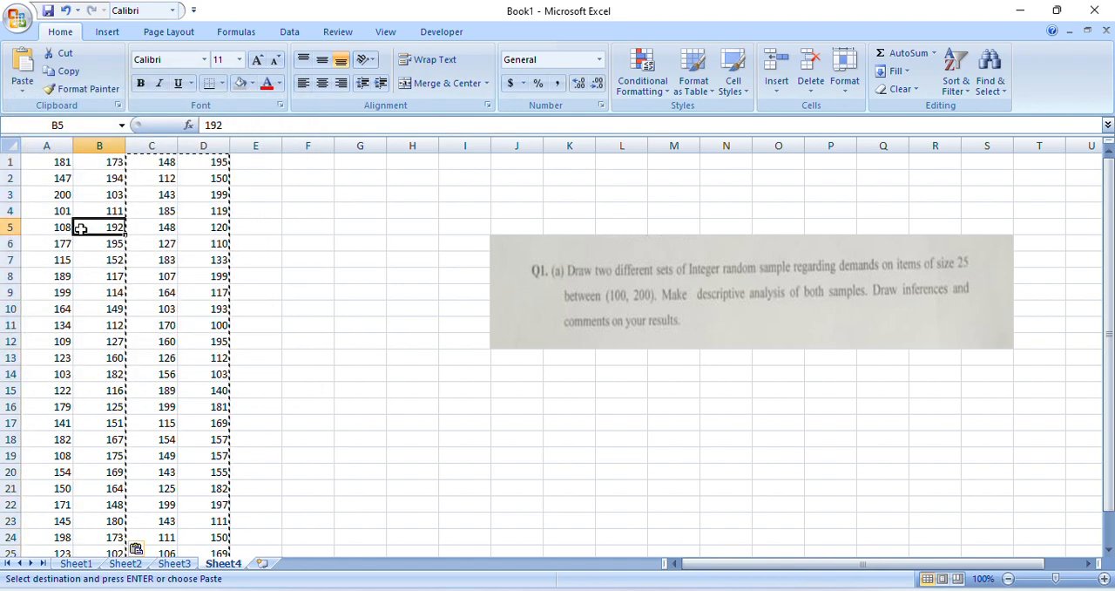
click(217, 176)
double_click(317, 194)
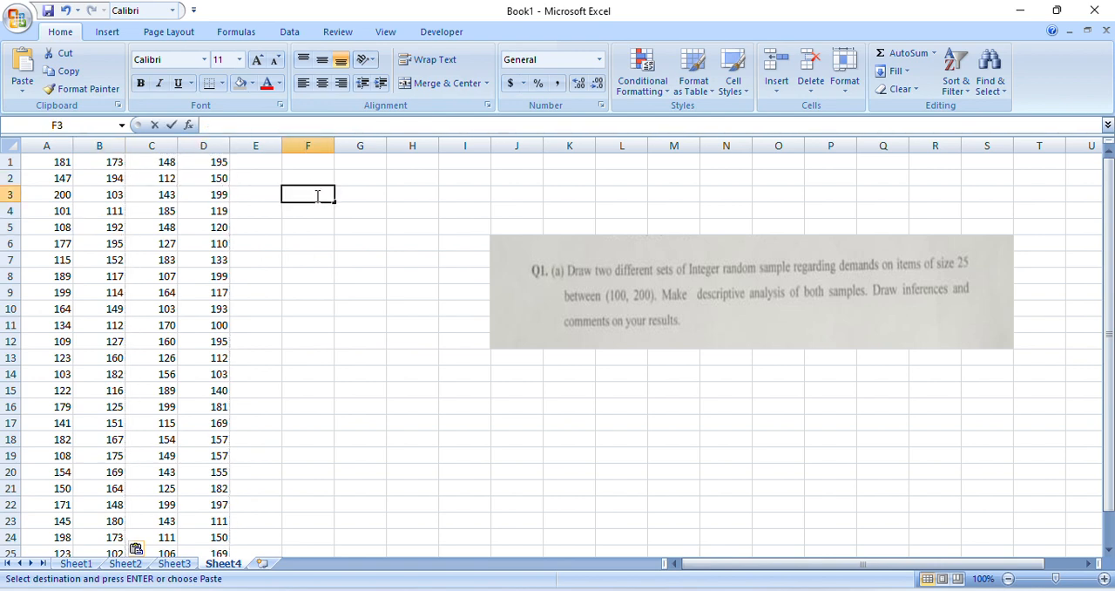
drag(175, 165, 242, 543)
key(Delete)
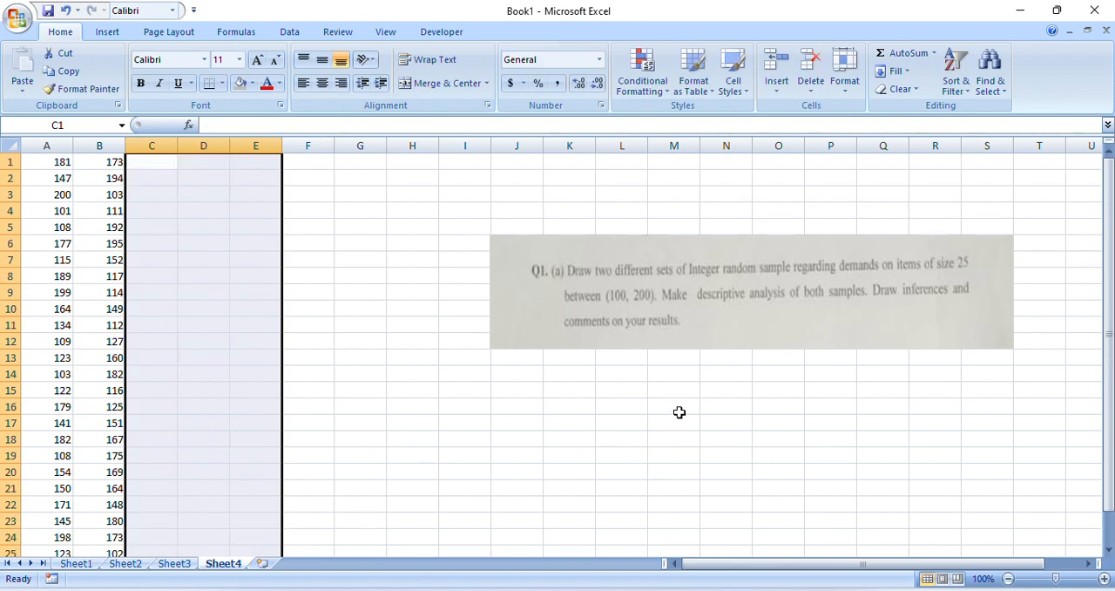
click(103, 264)
click(57, 257)
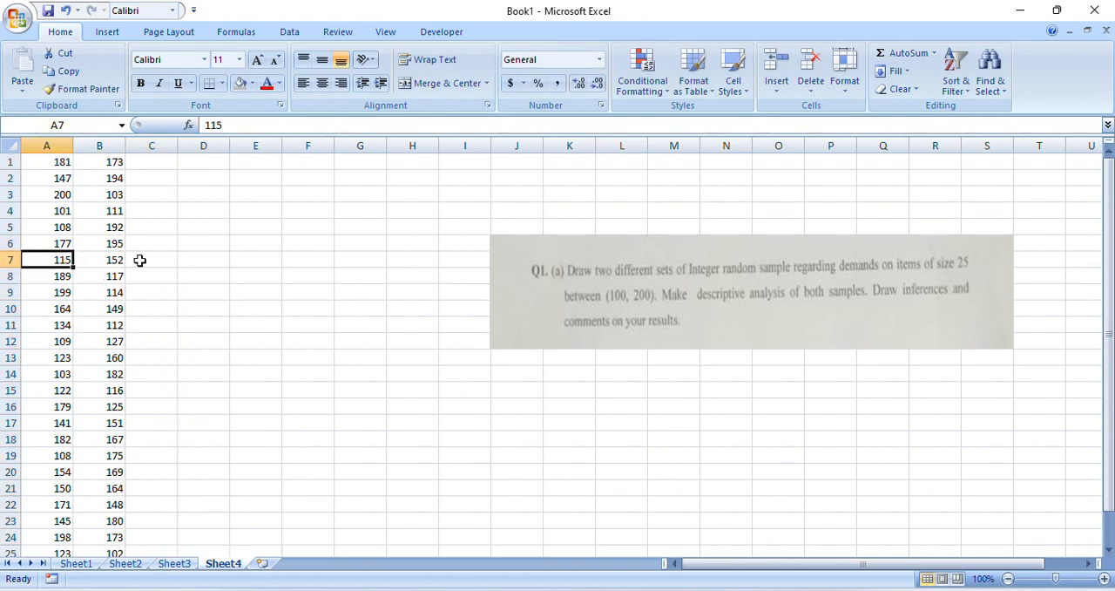
click(253, 289)
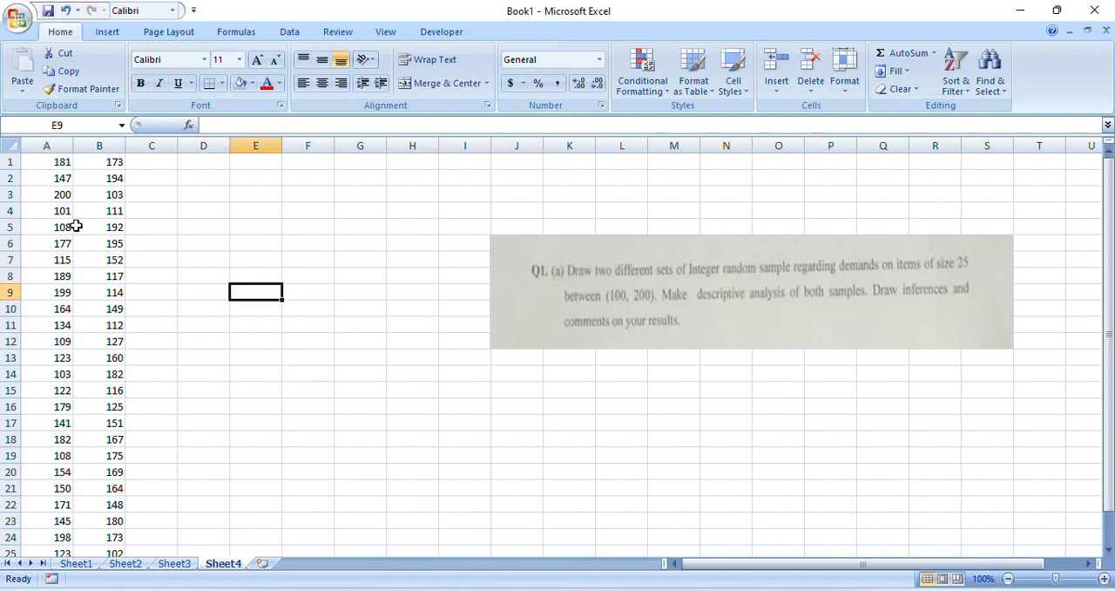
click(87, 275)
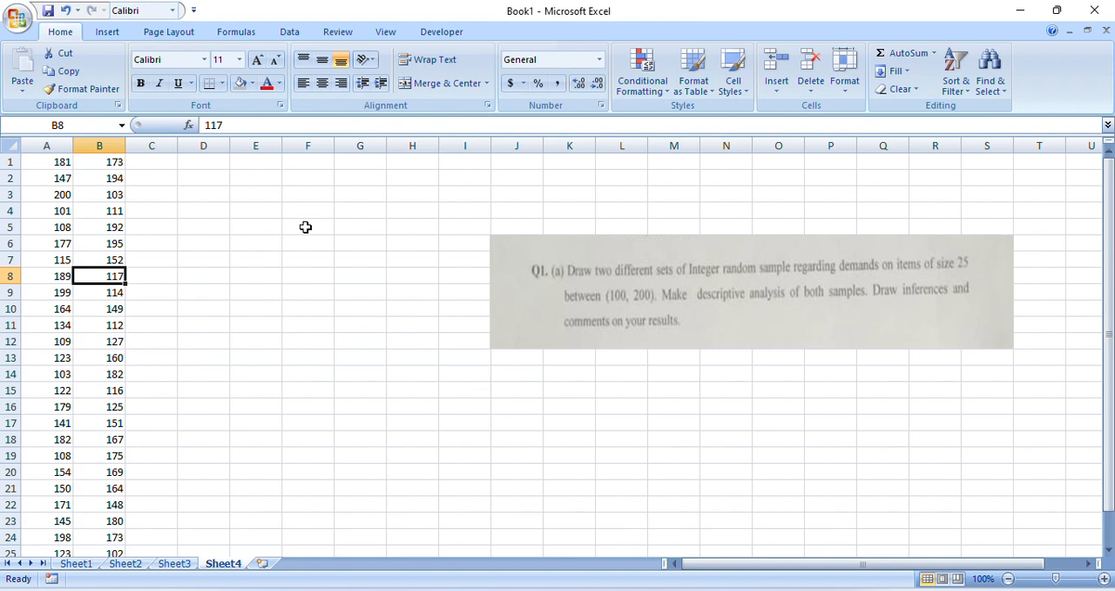
click(306, 226)
text(=)
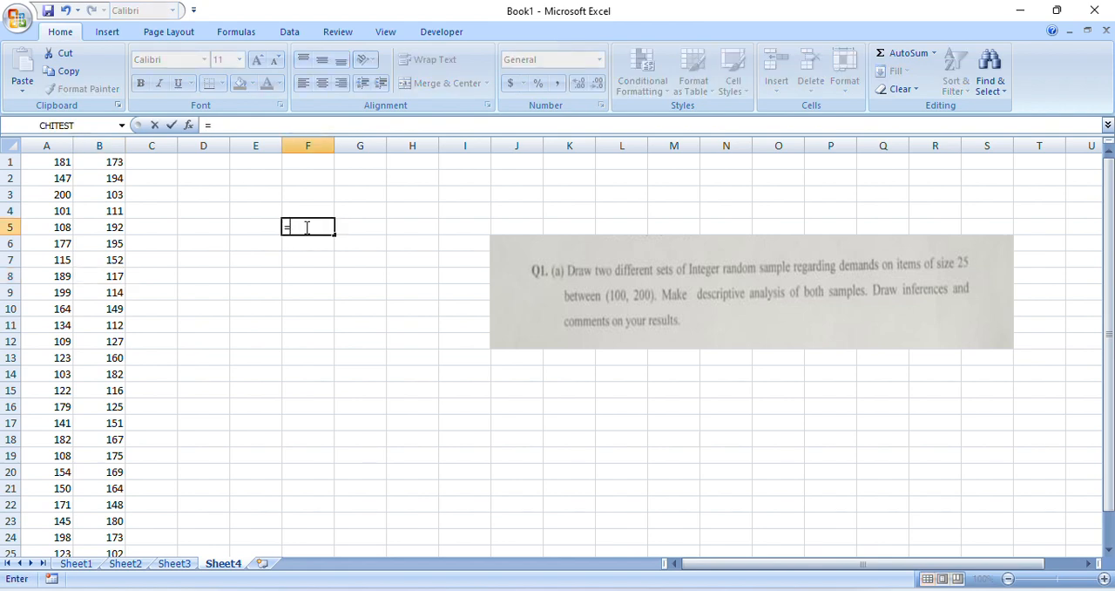
text(v)
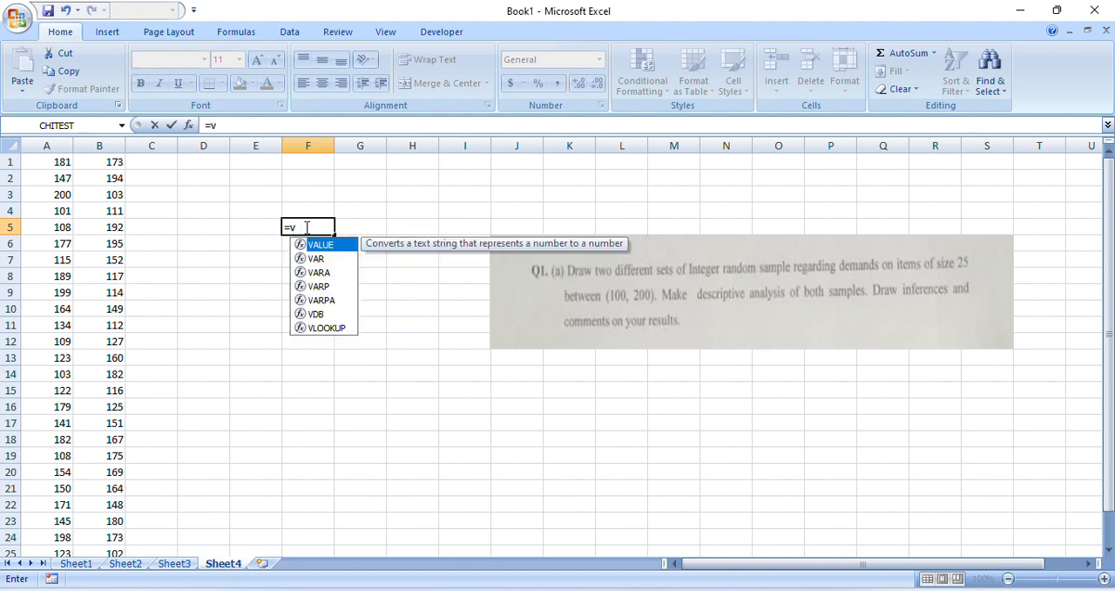
key(Down)
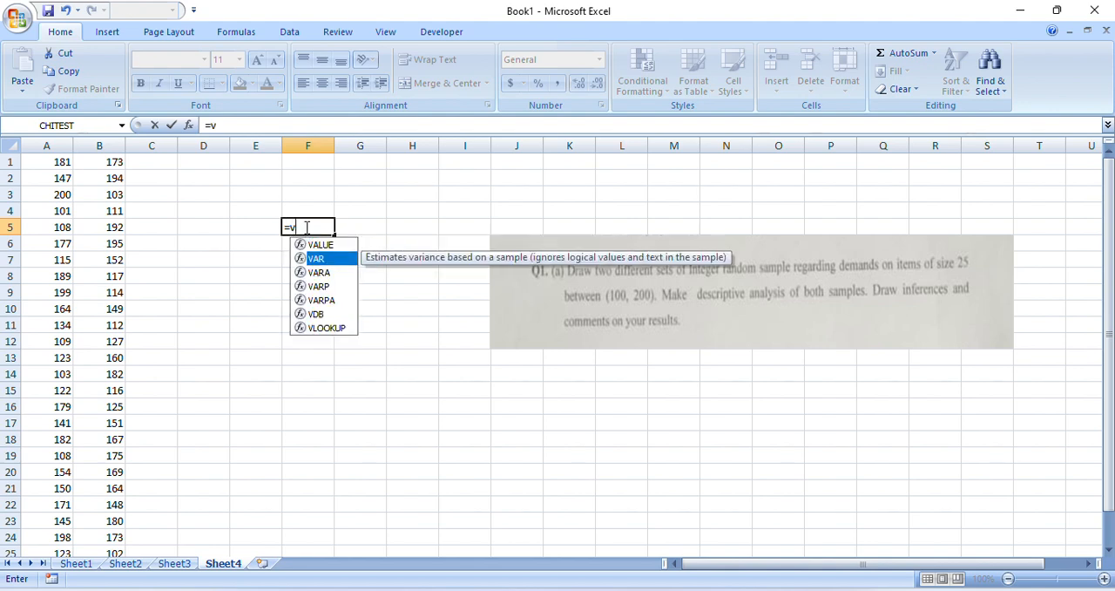
key(Escape)
key(Escape)
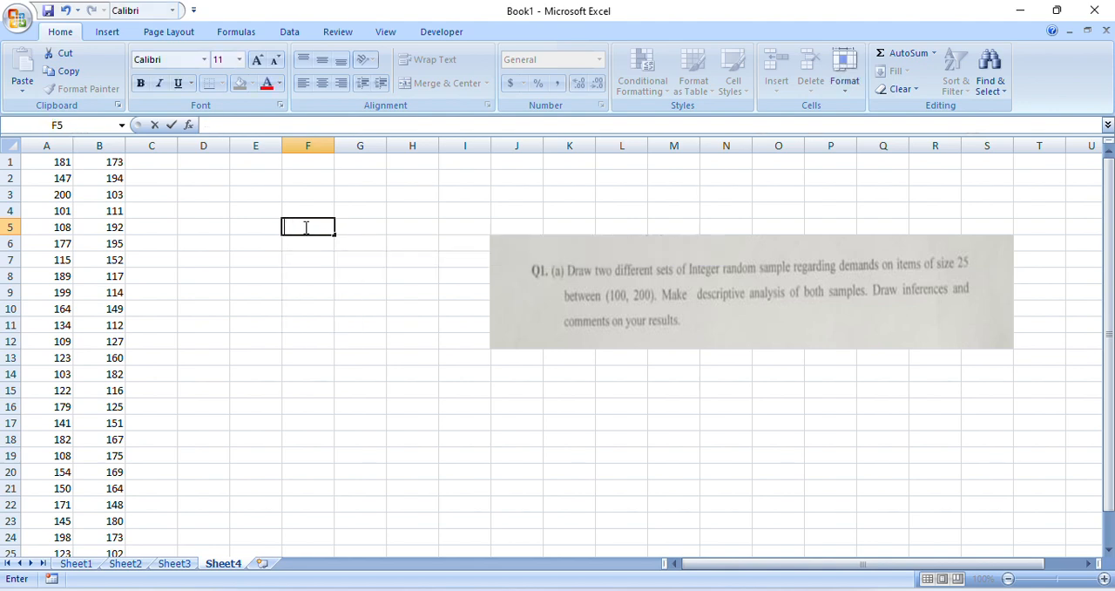
click(172, 162)
click(261, 177)
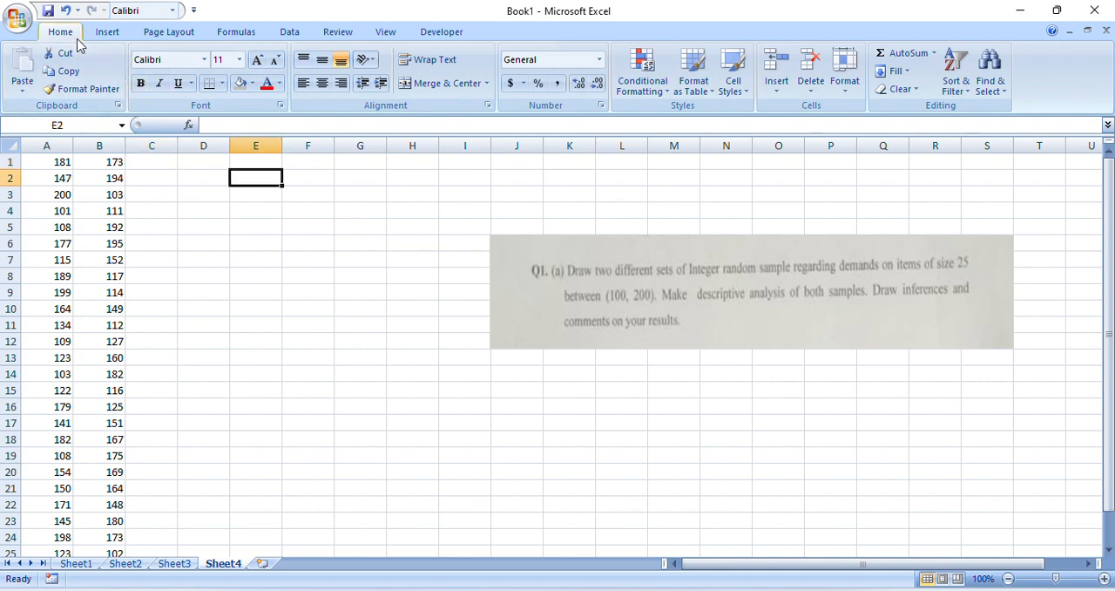
Start a Descriptive Statistics analysis from the Data Analysis tools with A1:B25 as the input range
click(302, 32)
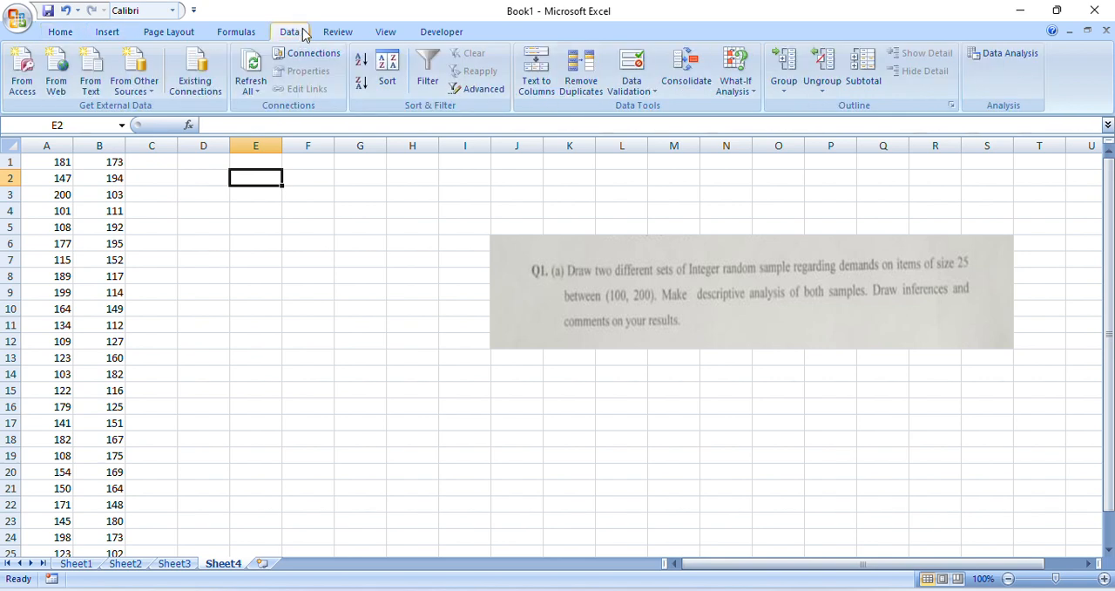
click(998, 54)
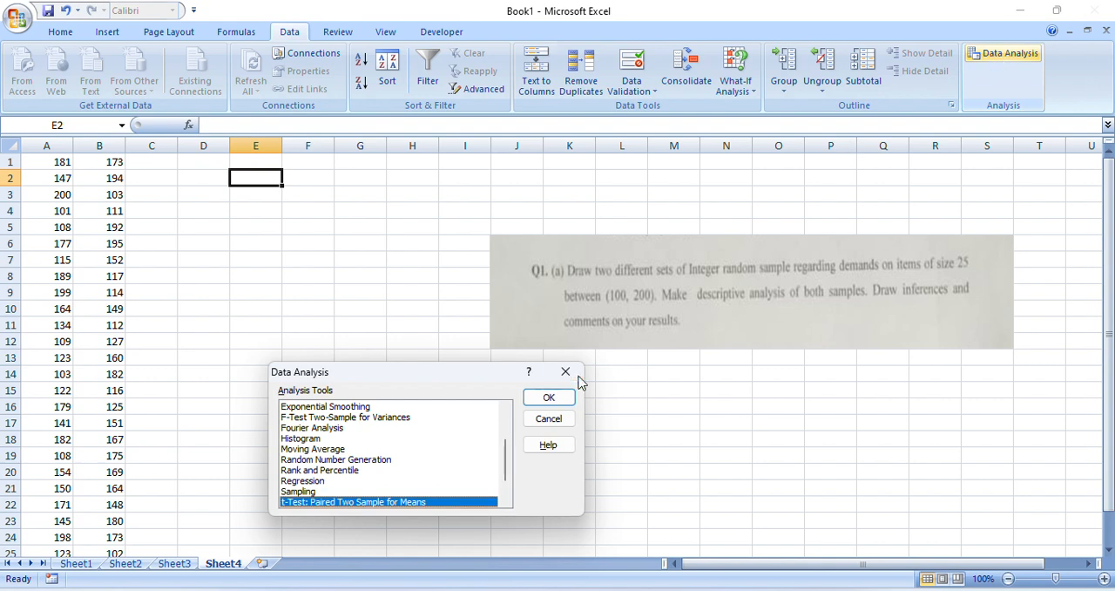
scroll(509, 445, up, 1)
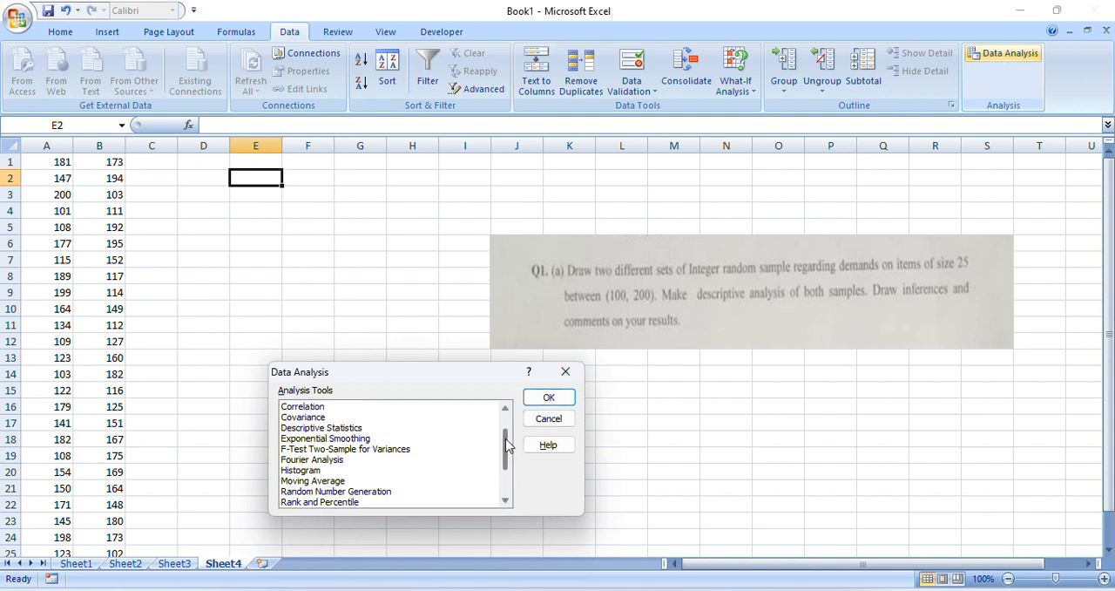
scroll(508, 445, up, 1)
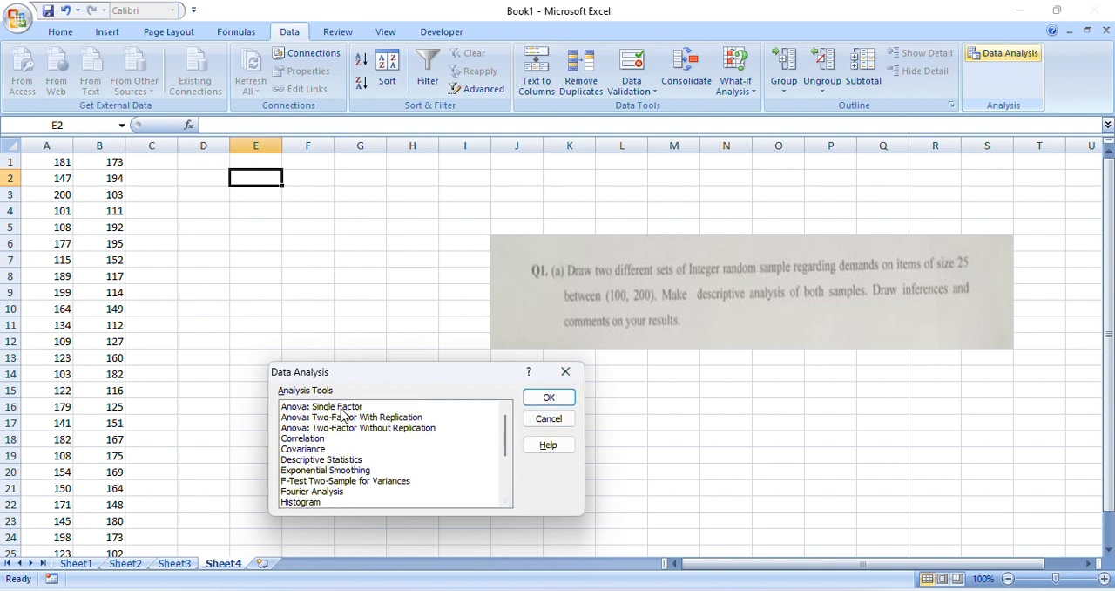
click(336, 461)
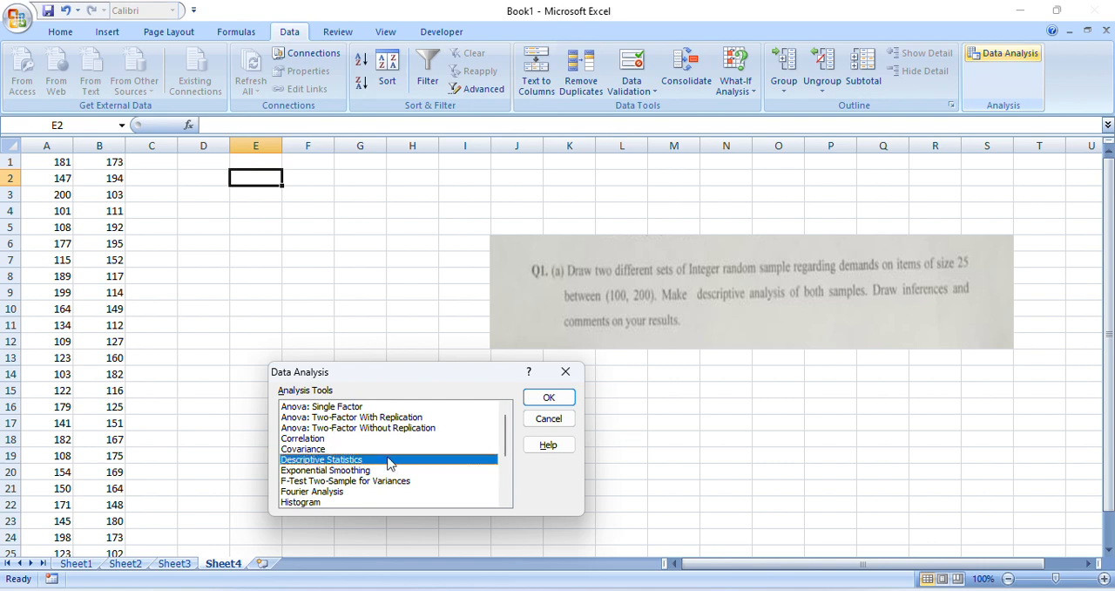
click(547, 403)
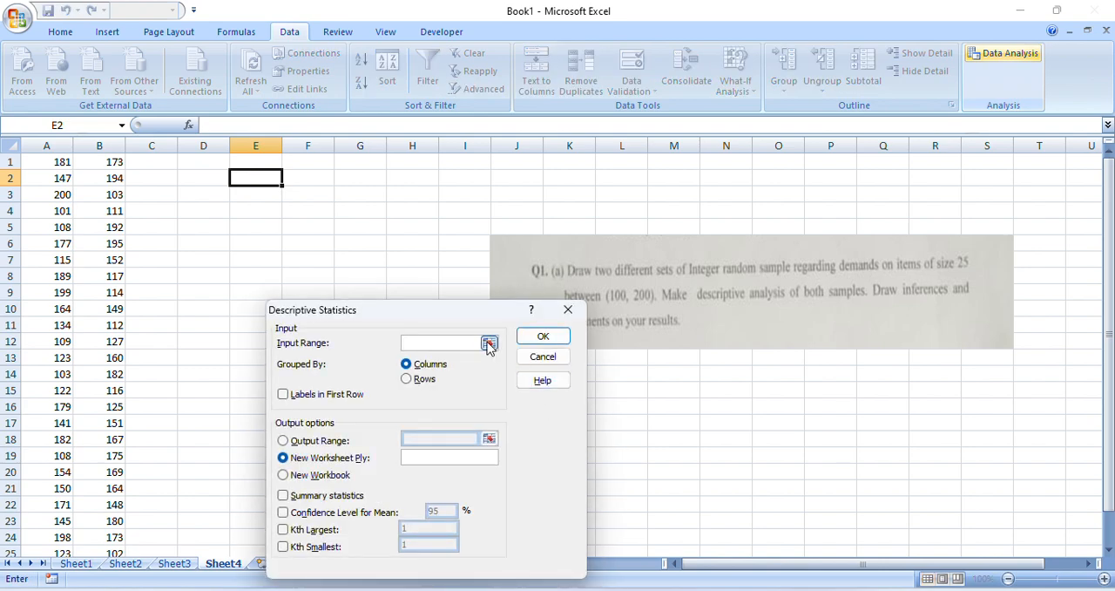
click(490, 344)
drag(40, 163, 115, 521)
key(Return)
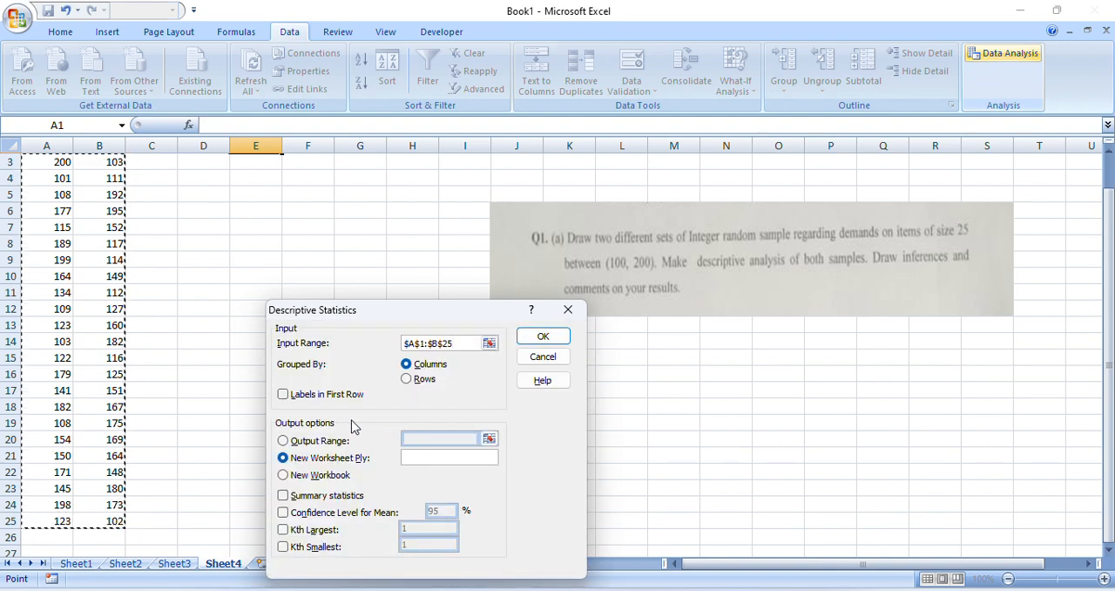
Send the output to M16:O16, include summary statistics and the 95% confidence level for the mean, and run the analysis
click(337, 441)
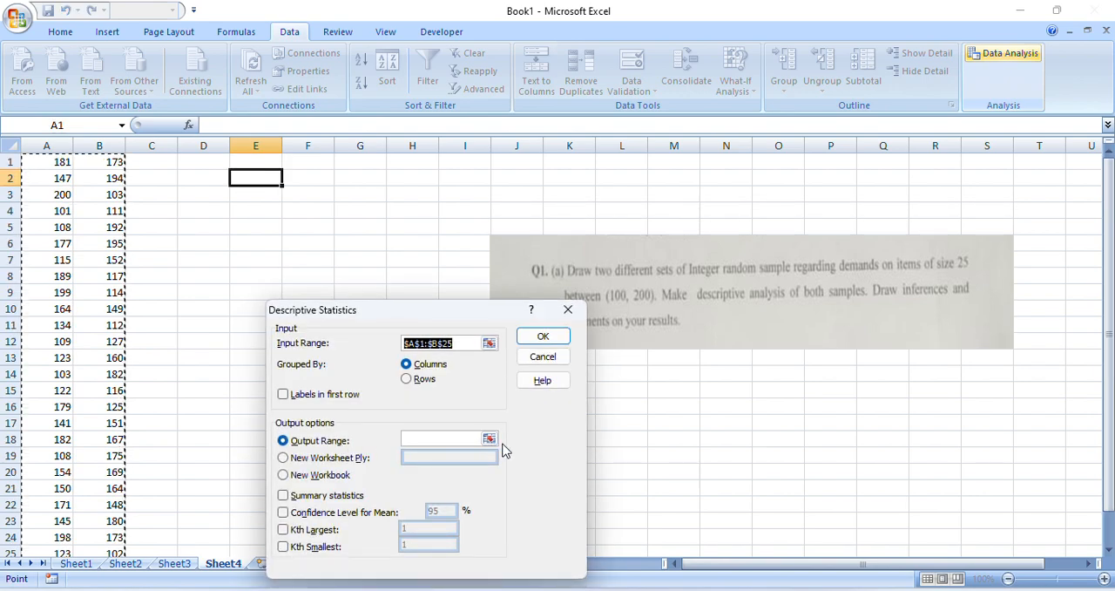
click(490, 439)
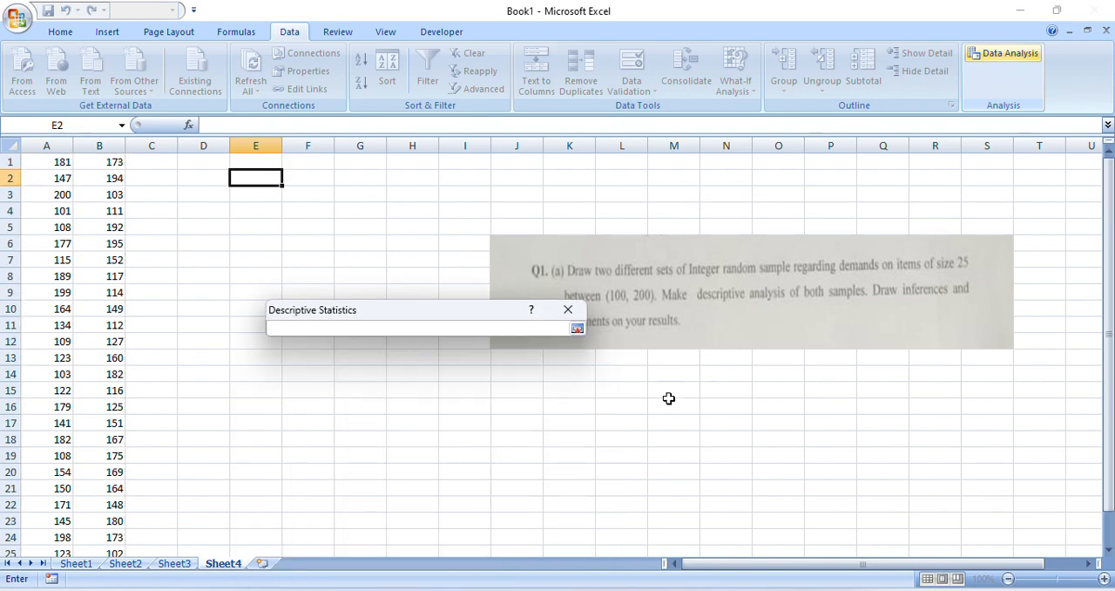
drag(667, 403, 776, 409)
key(Return)
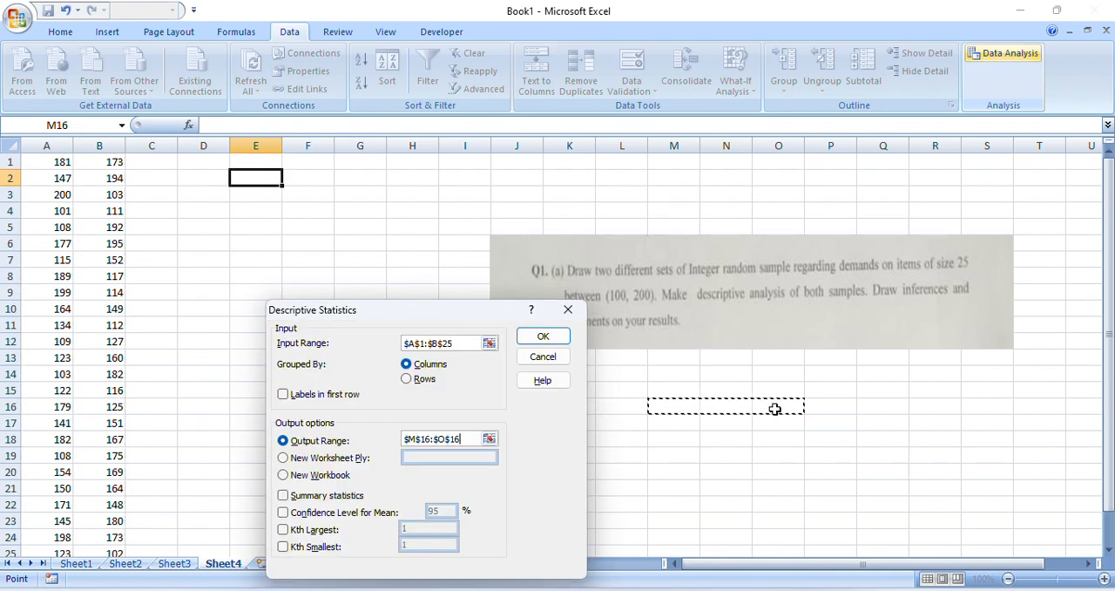
click(284, 496)
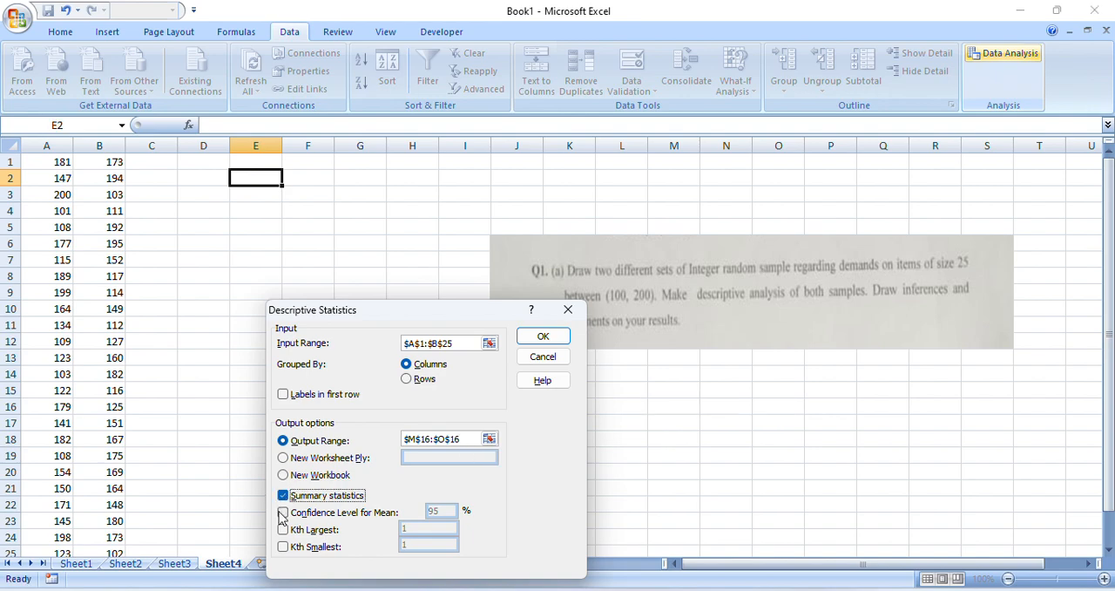
click(284, 514)
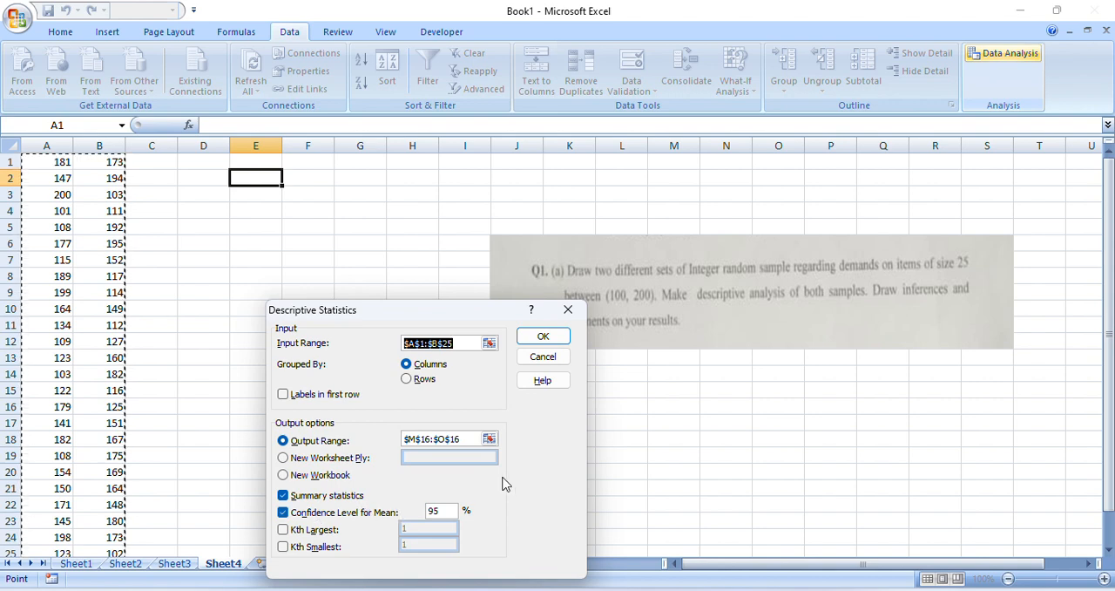
click(554, 343)
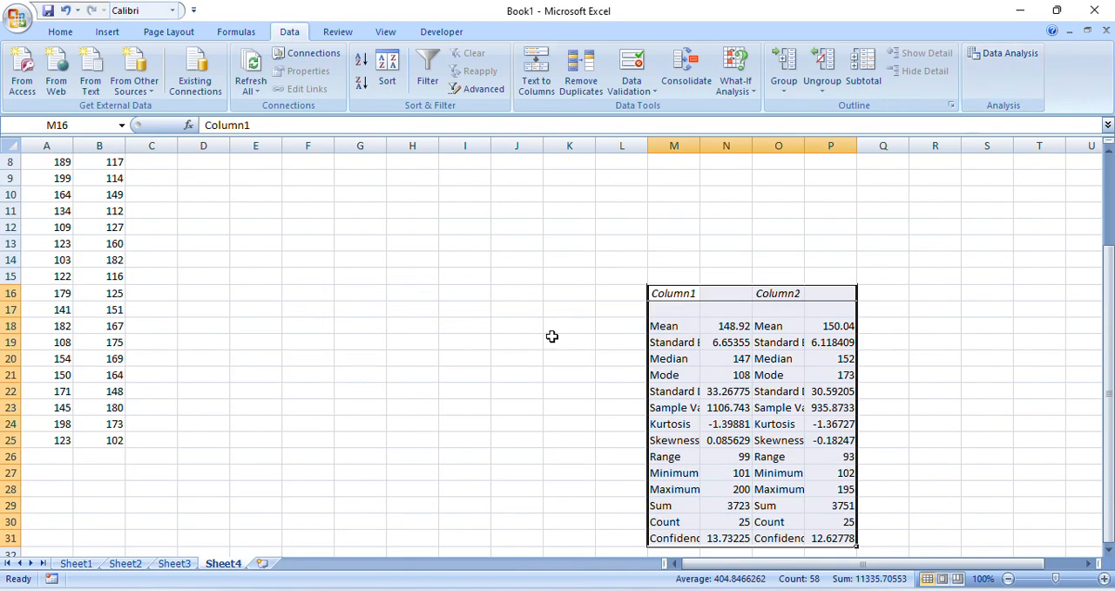
Widen columns M and O so the statistic labels in the summary table are readable
drag(1109, 350, 1112, 141)
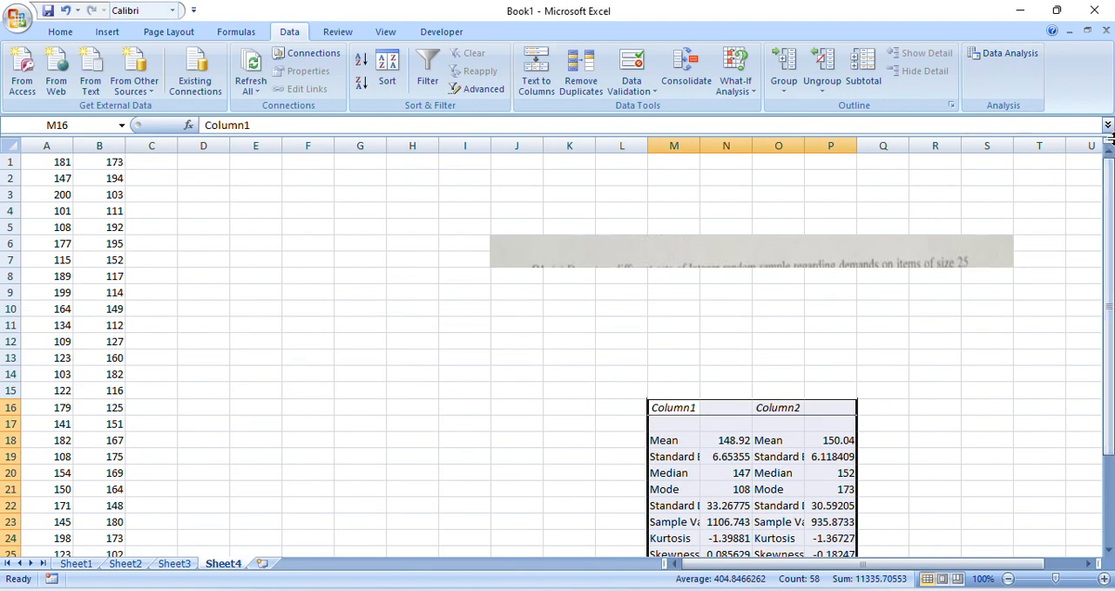
drag(1109, 345, 1109, 349)
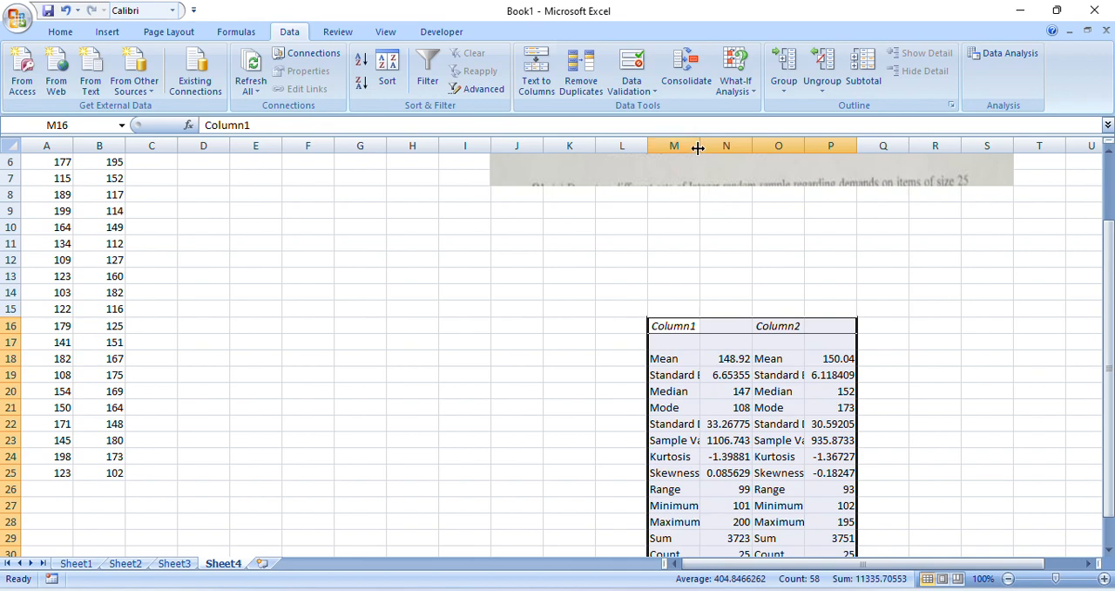
drag(698, 148, 741, 147)
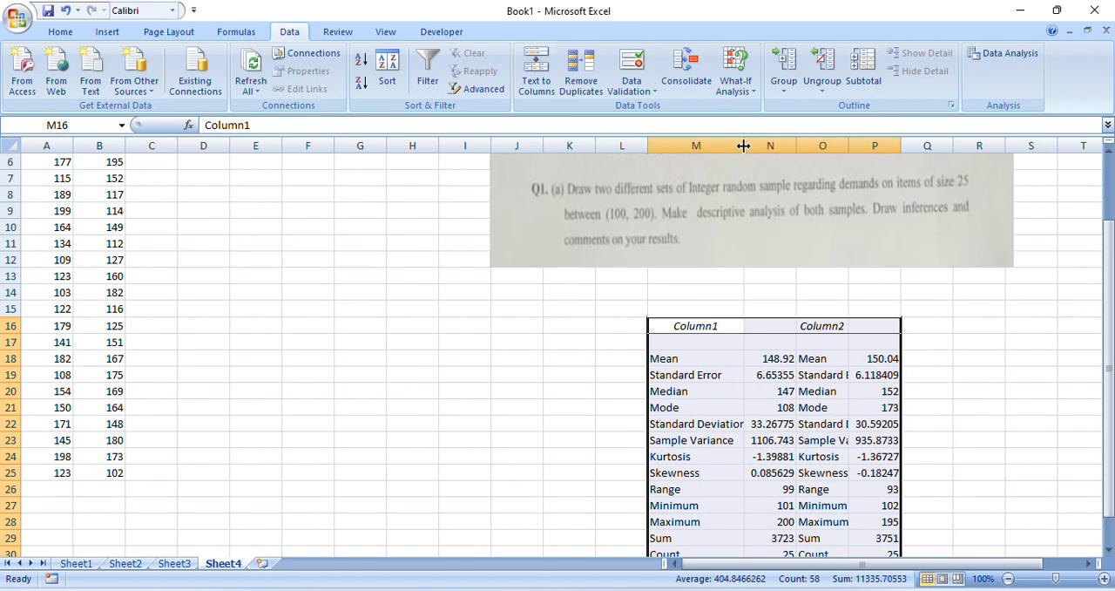
drag(849, 146, 899, 146)
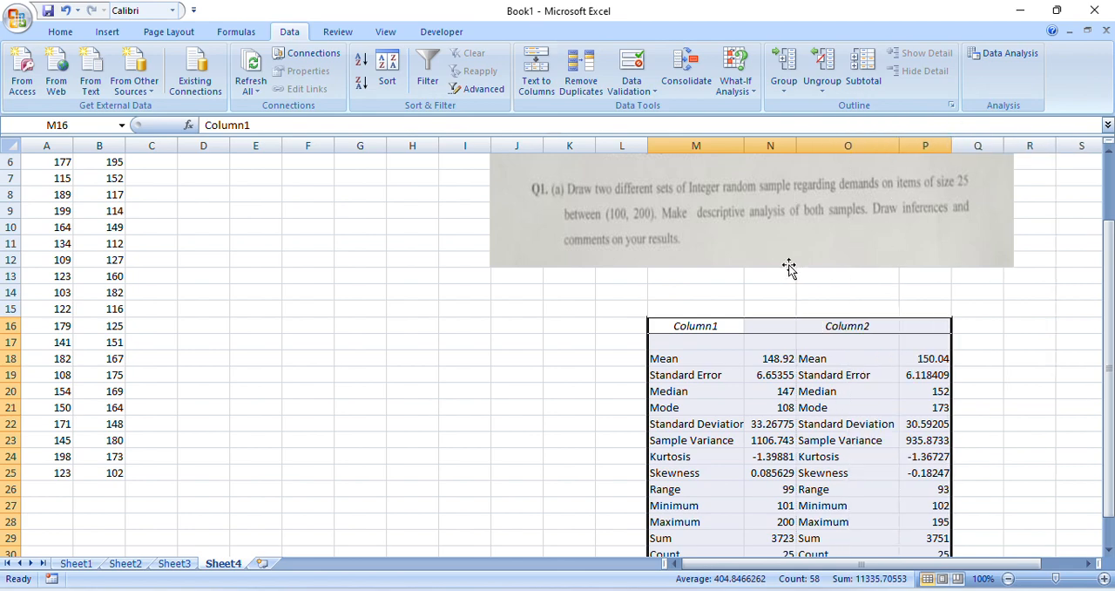
Examine the descriptive statistics of both samples, comparing the two means
drag(1112, 345, 1112, 375)
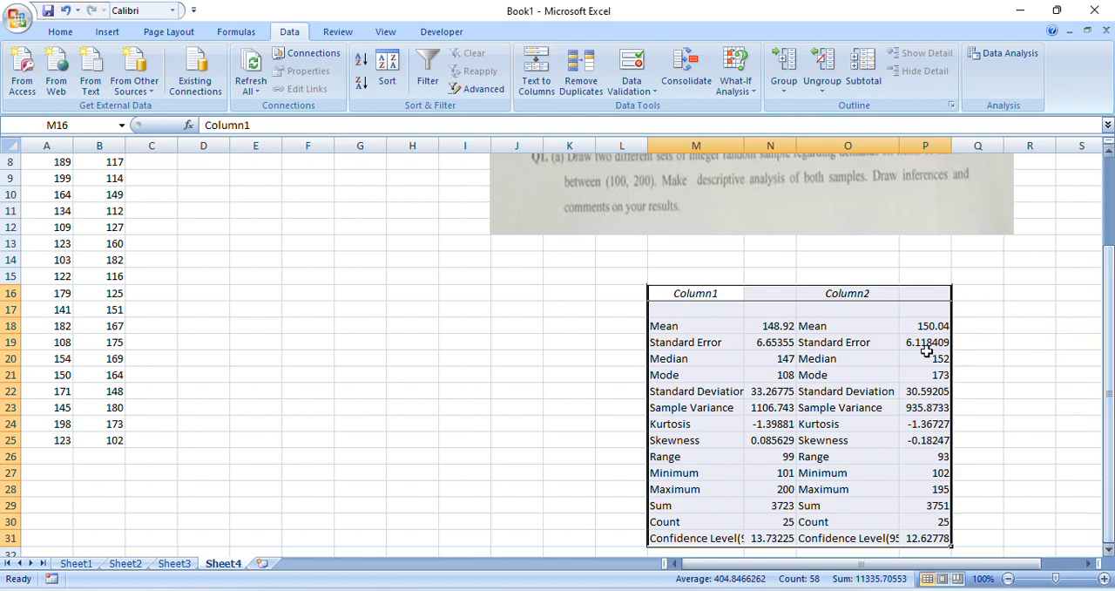
click(782, 327)
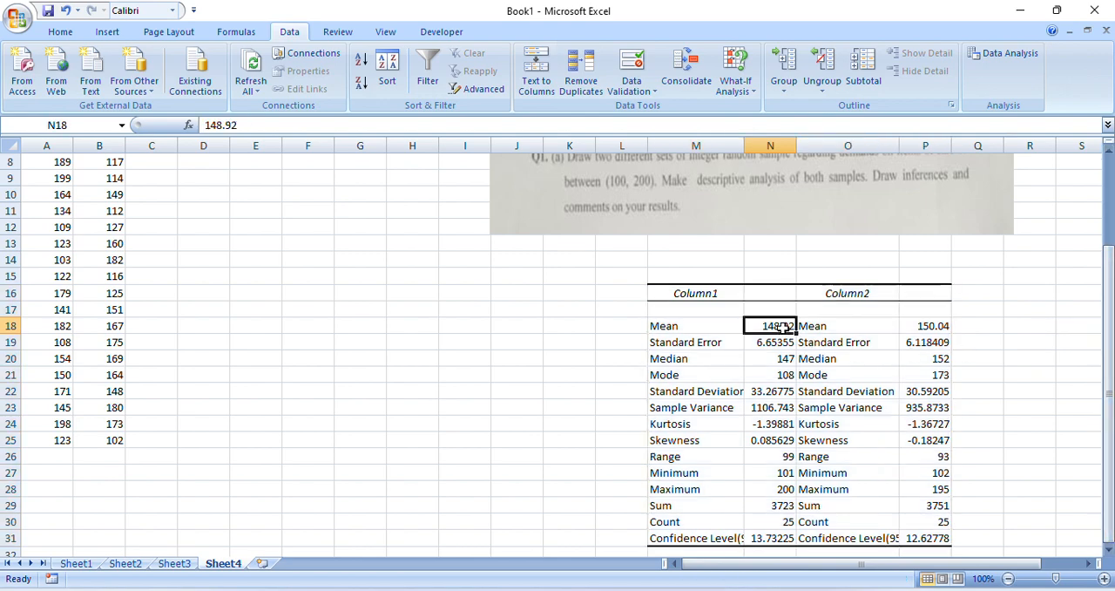
click(917, 331)
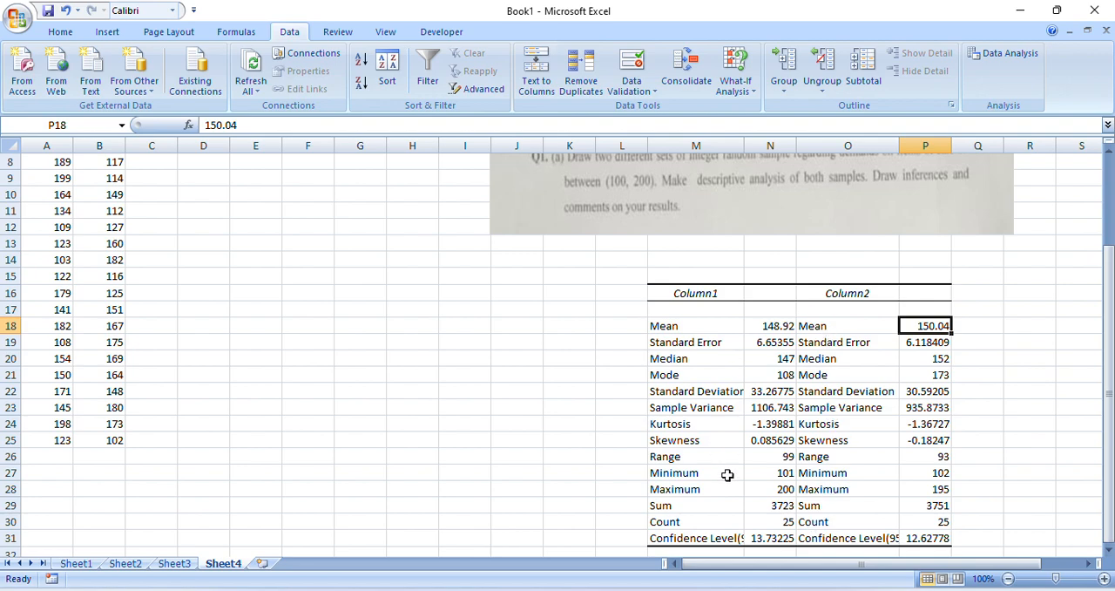
drag(1109, 450, 1109, 433)
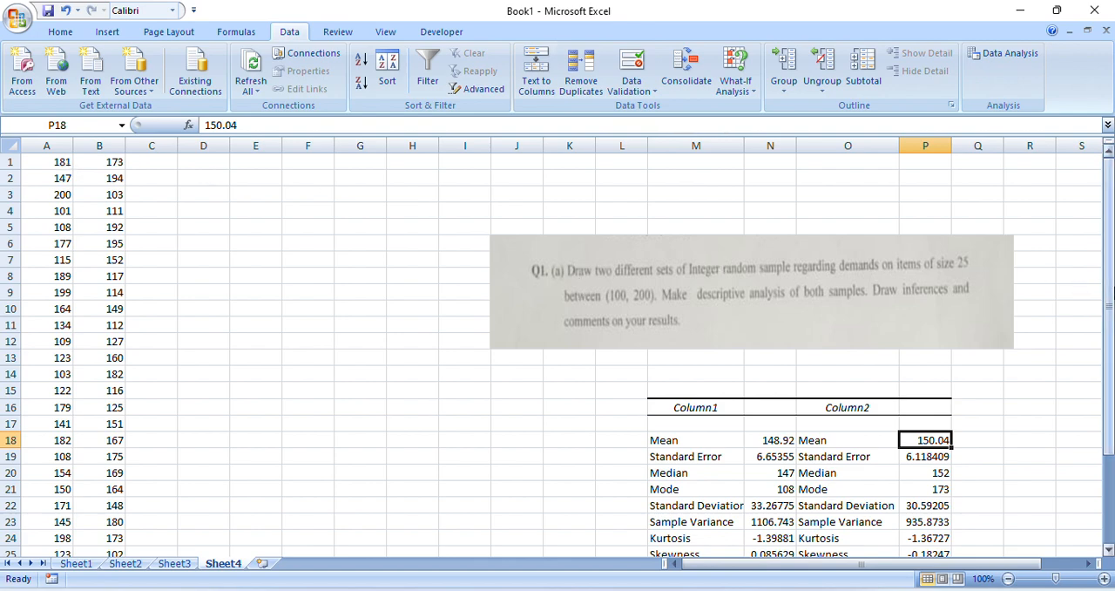
drag(1109, 288, 1108, 288)
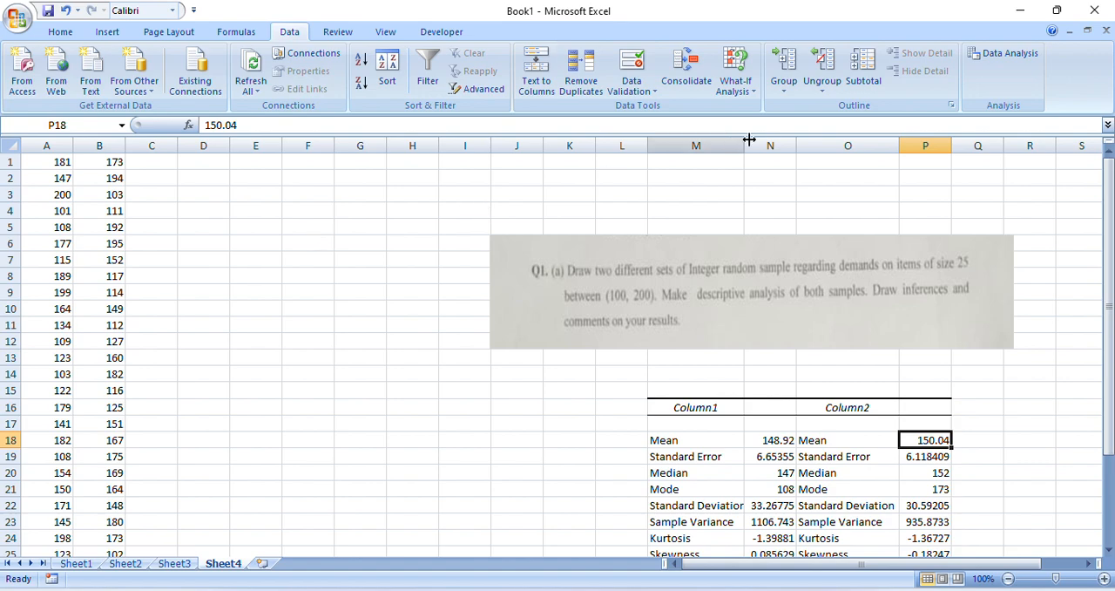
Start a t-Test: Two-Sample Assuming Equal Variances with A1:A25 as the Variable 1 range and B1:B25 as the Variable 2 range
click(1009, 54)
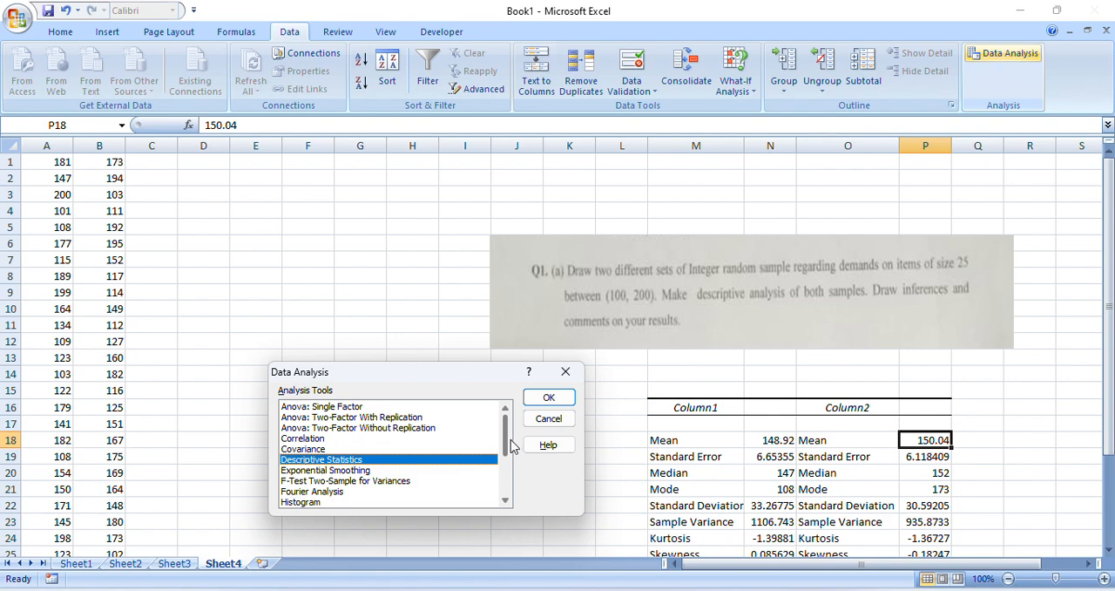
drag(511, 440, 508, 488)
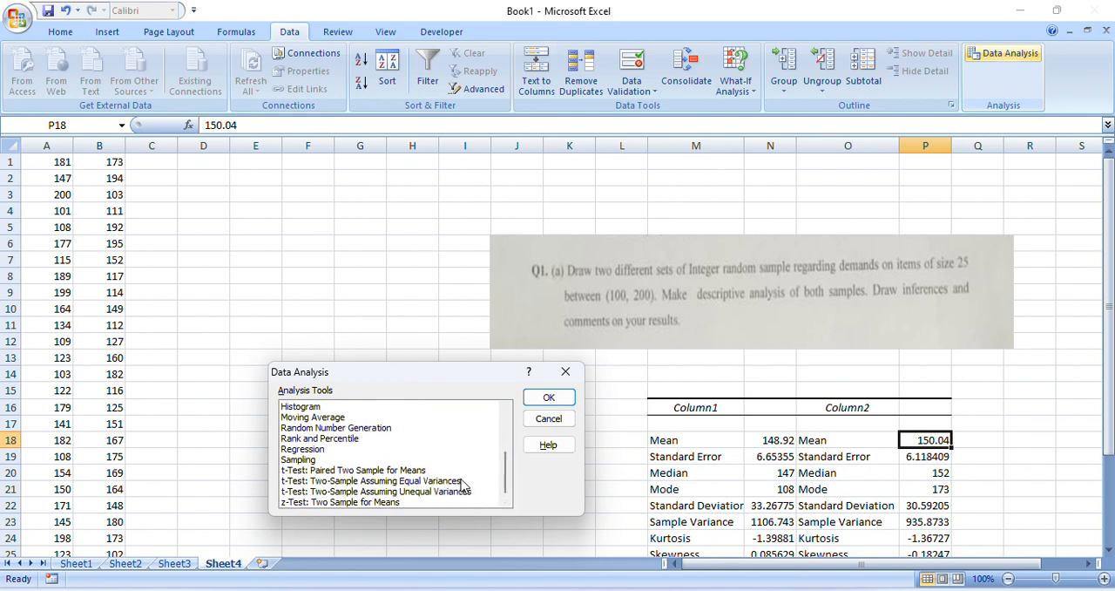
click(463, 481)
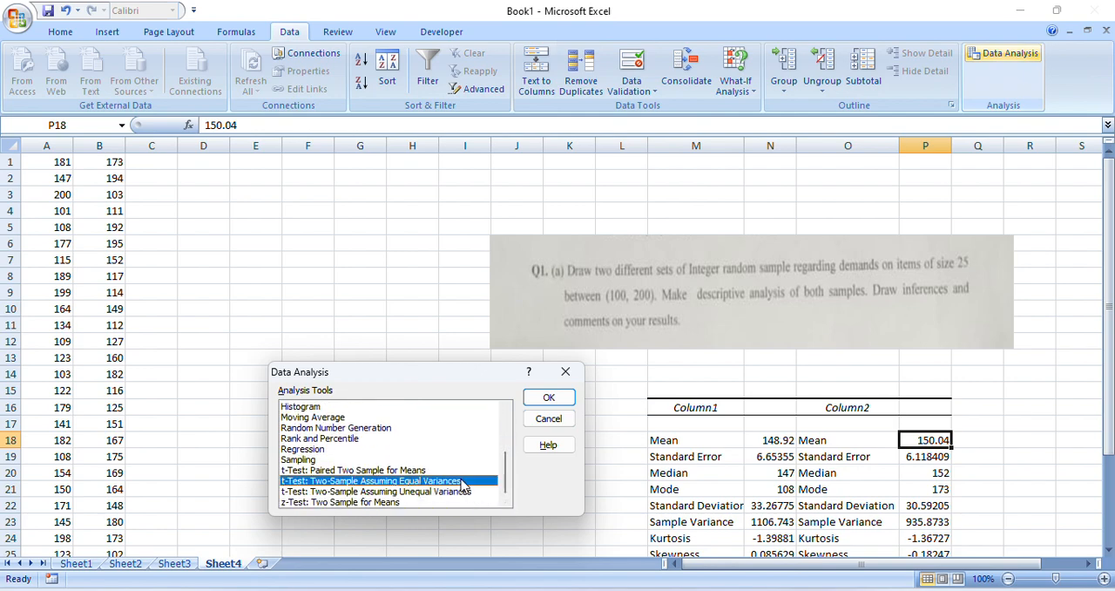
click(556, 399)
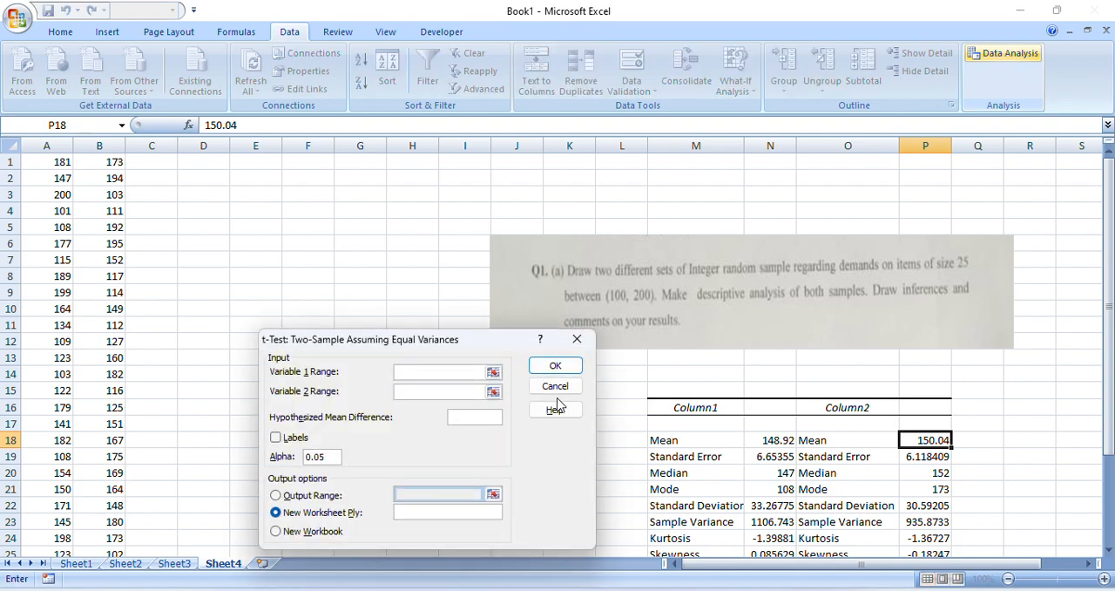
click(492, 370)
drag(61, 162, 61, 522)
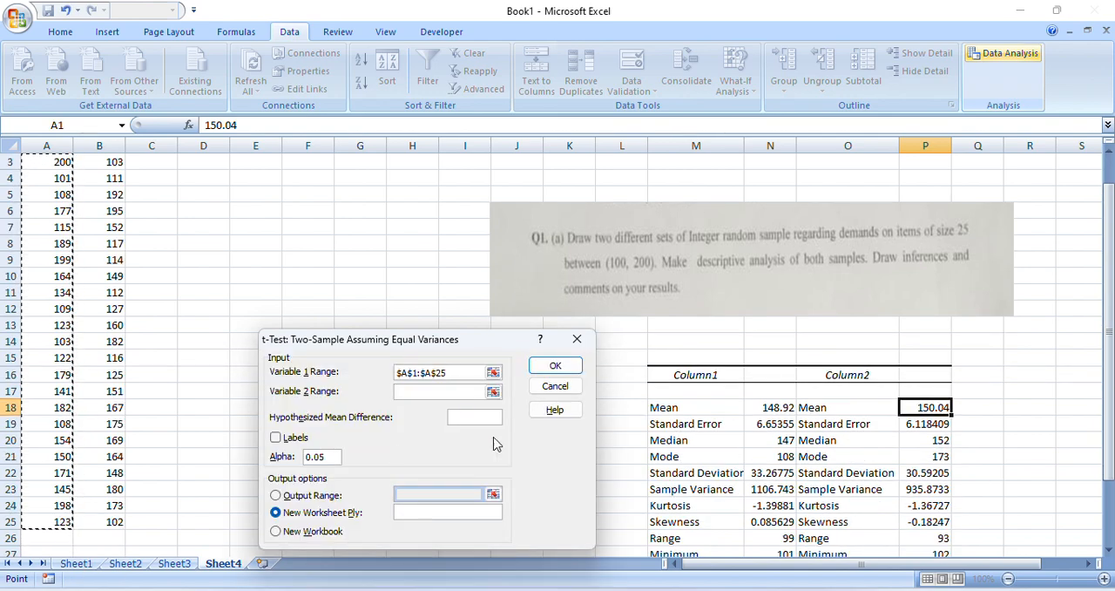
click(493, 391)
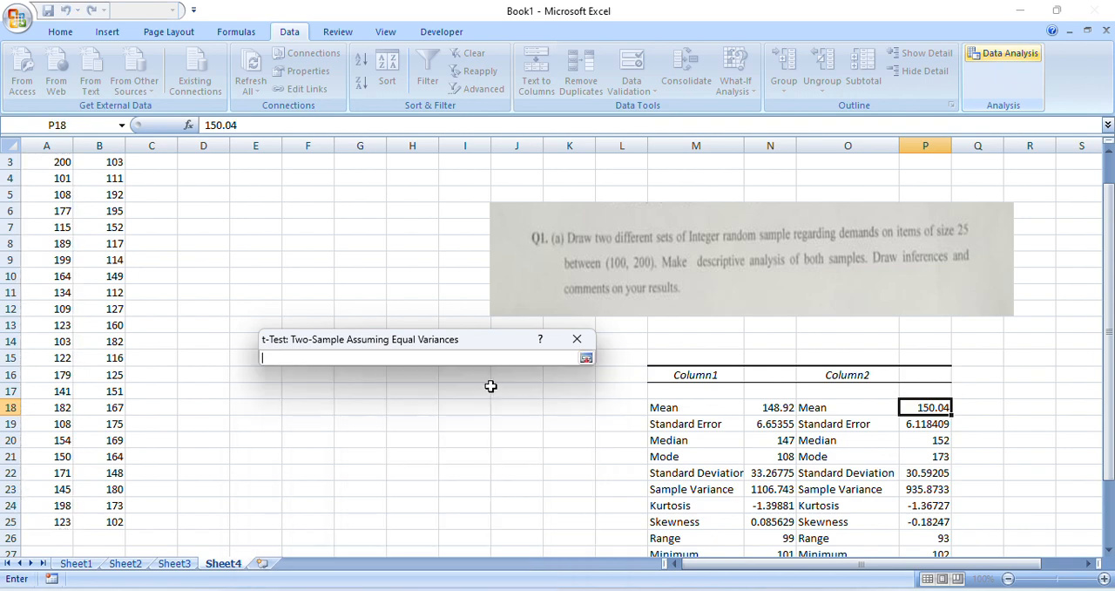
drag(1109, 370, 1108, 365)
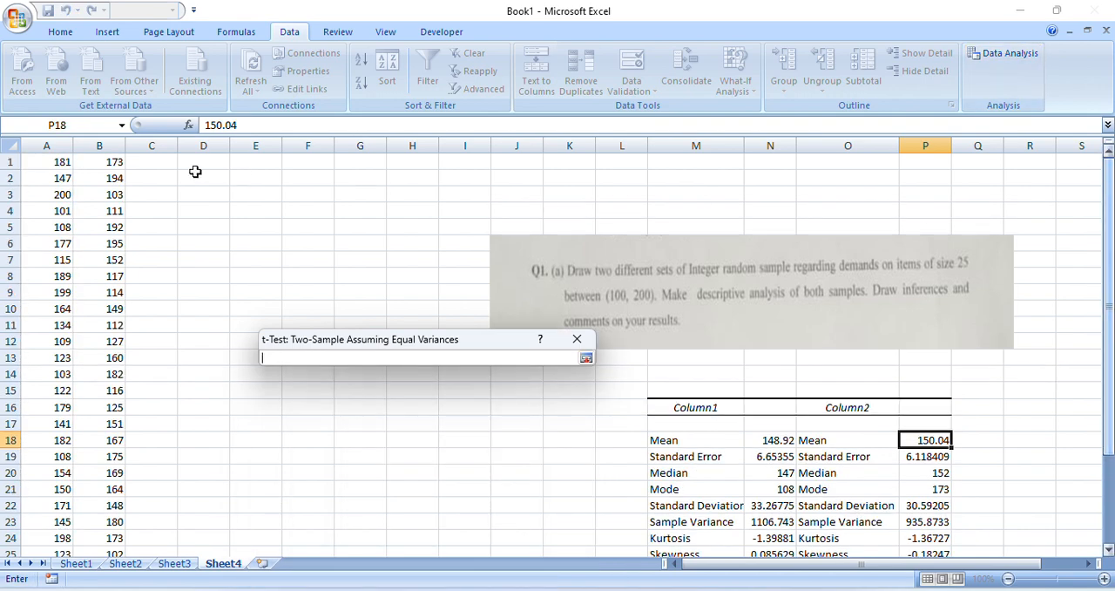
drag(112, 162, 110, 524)
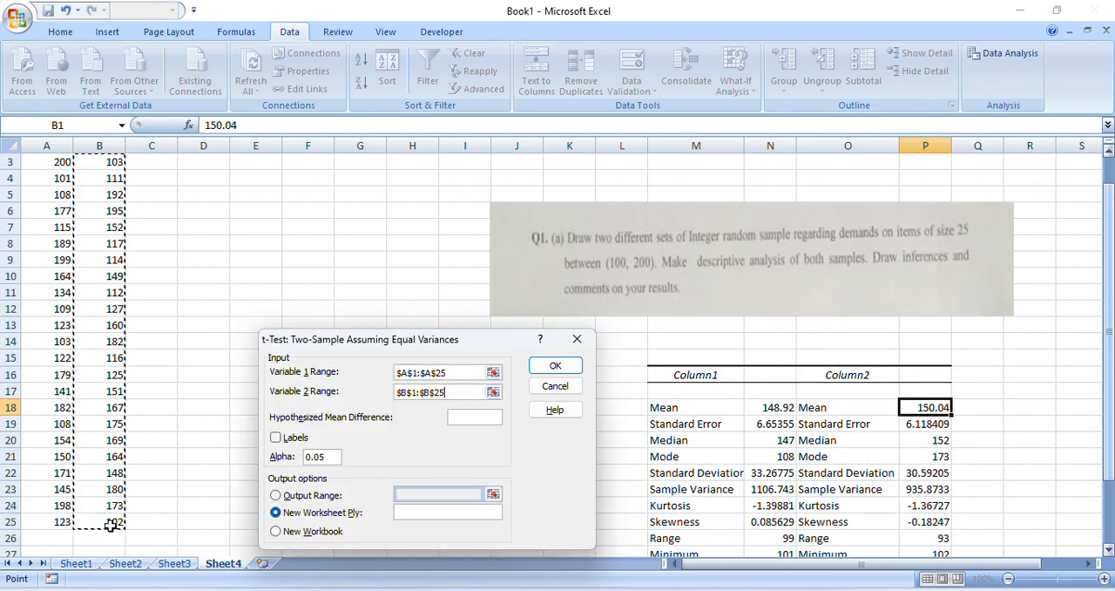
Set the hypothesized mean difference to 0, direct the output to cell D3, and run the t-test
click(480, 418)
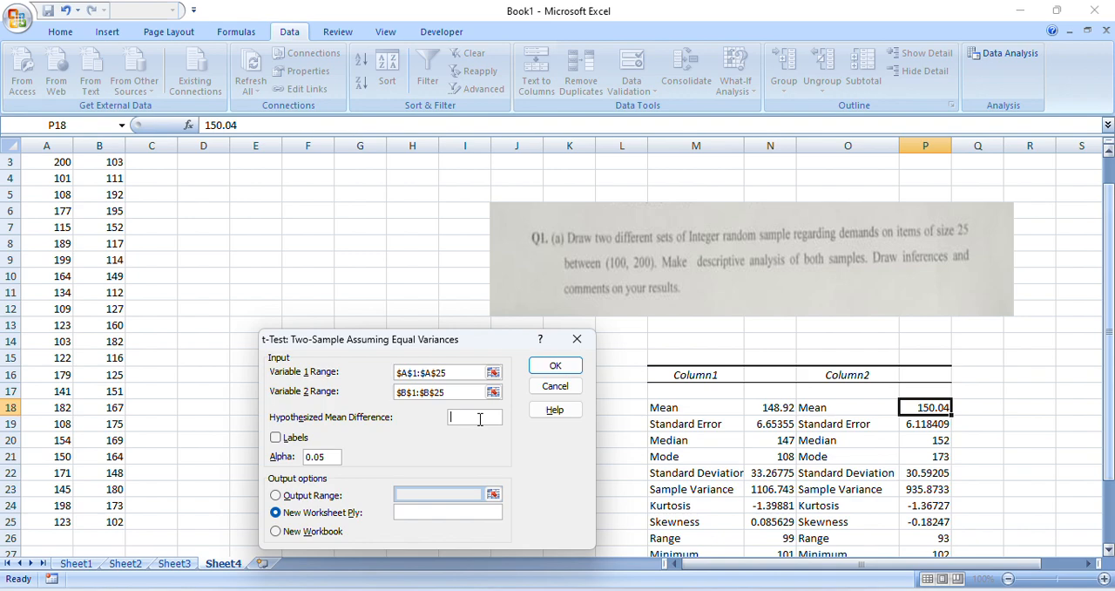
click(337, 495)
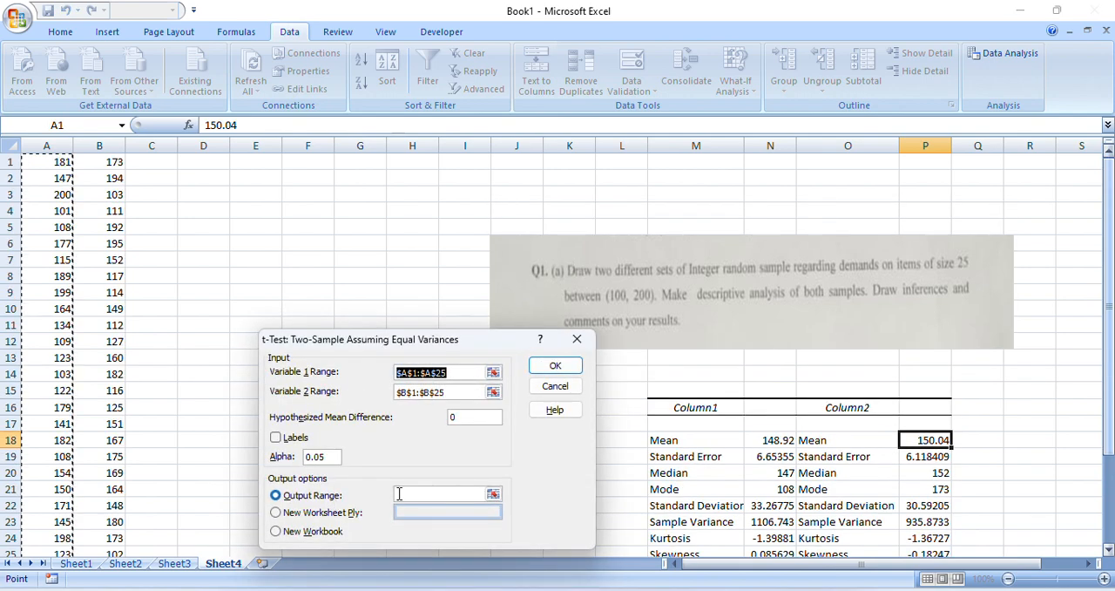
click(494, 494)
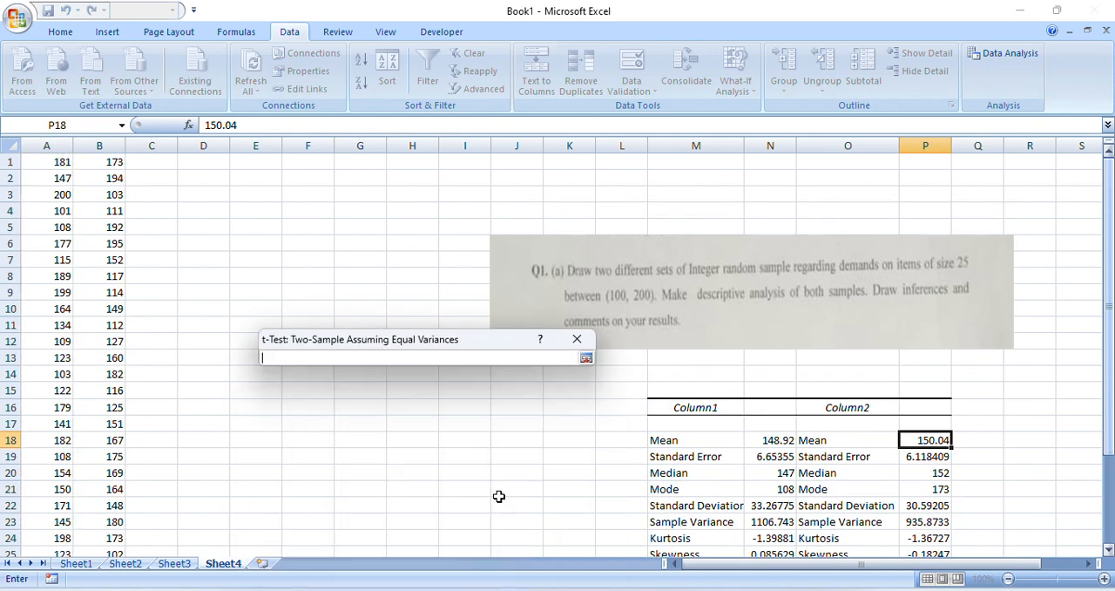
click(210, 188)
key(Return)
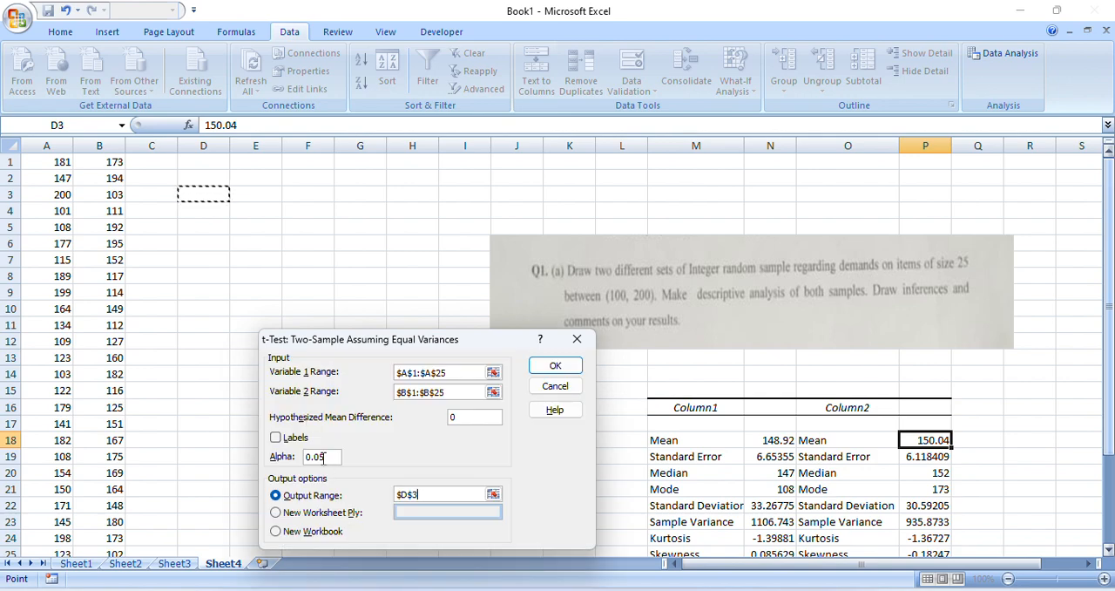
click(556, 366)
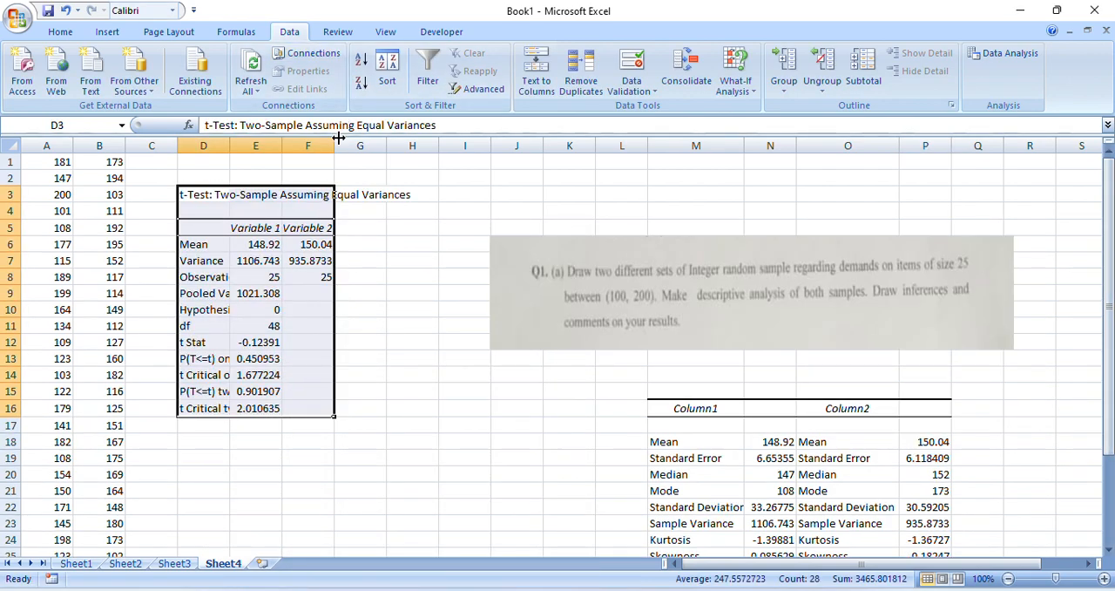
Widen columns E and F of the t-test table and shade the t Stat value in E12 dark orange
drag(334, 142, 405, 137)
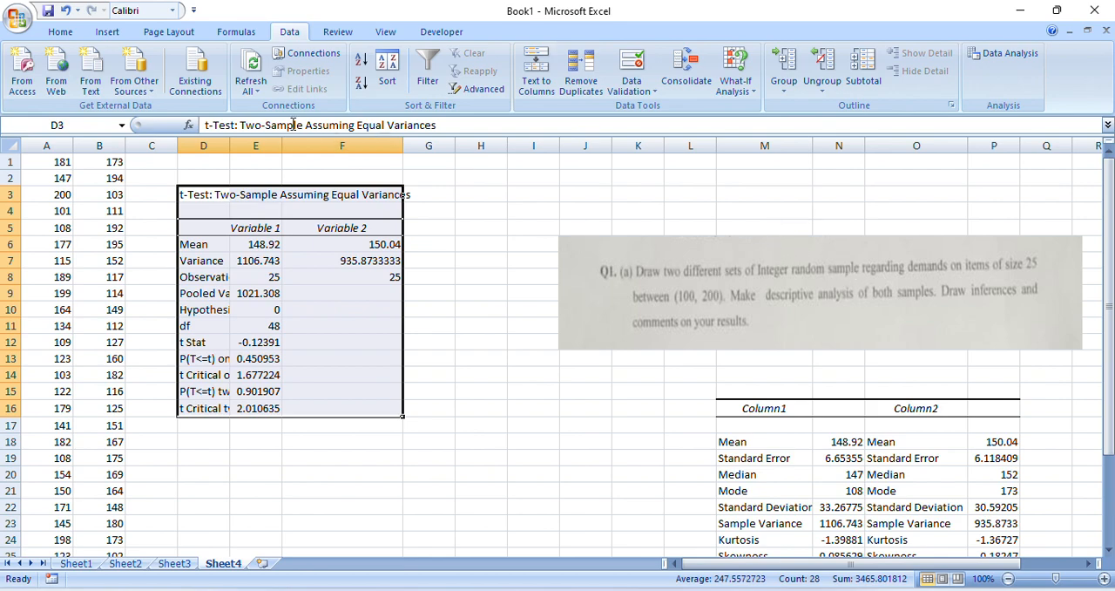
drag(284, 143, 306, 143)
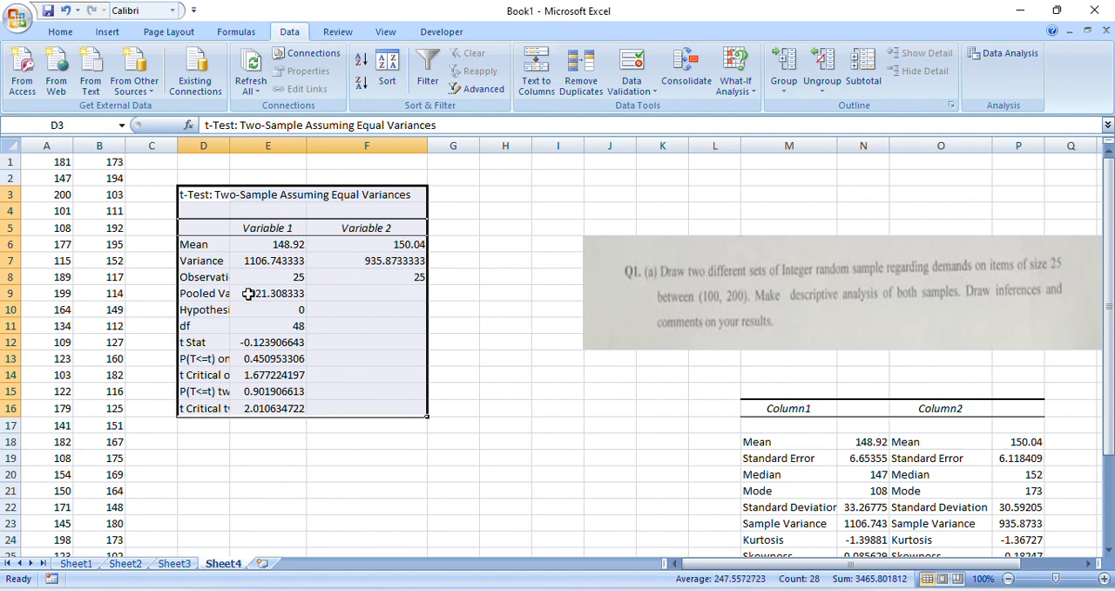
click(265, 340)
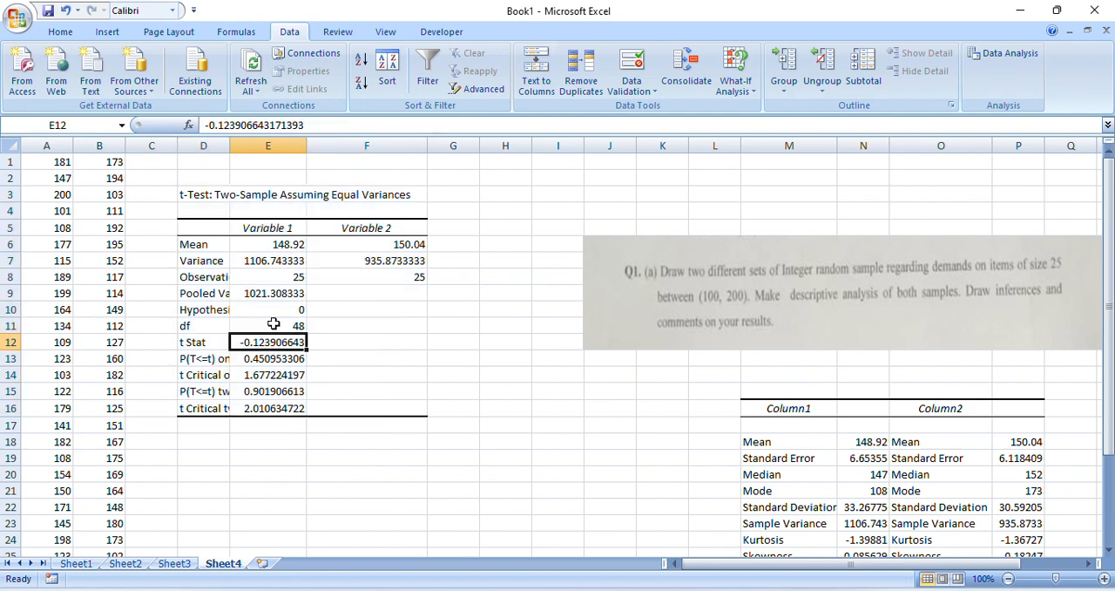
click(272, 324)
click(221, 346)
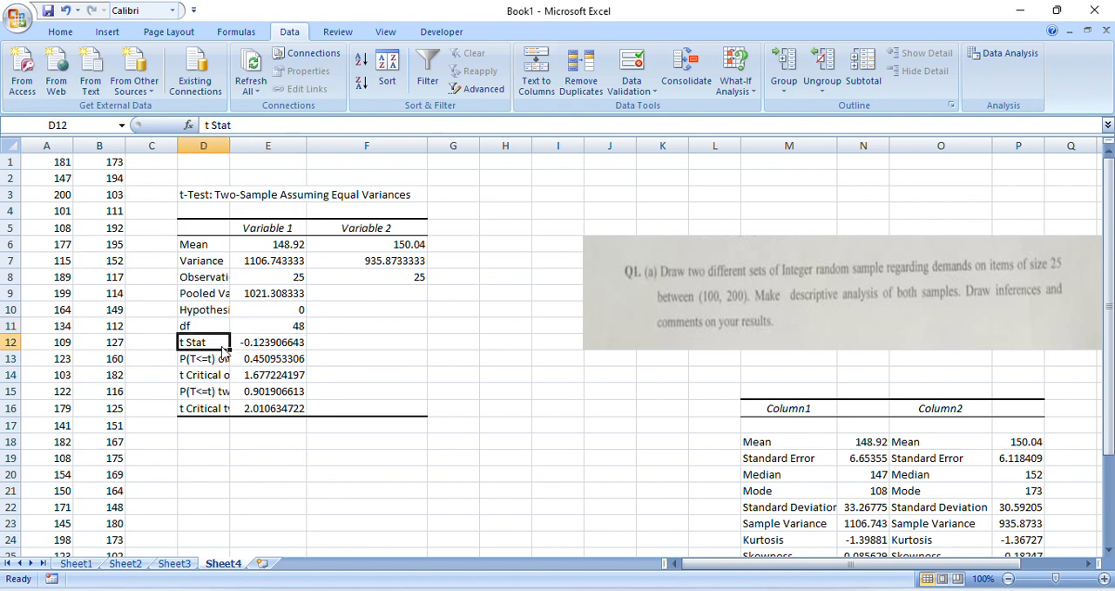
click(267, 341)
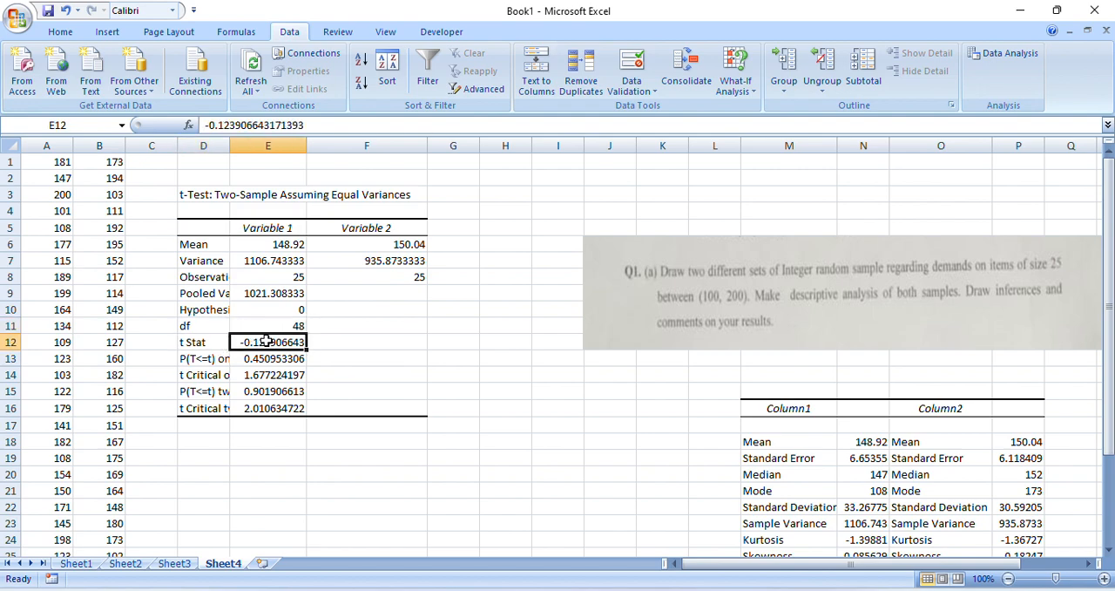
click(60, 33)
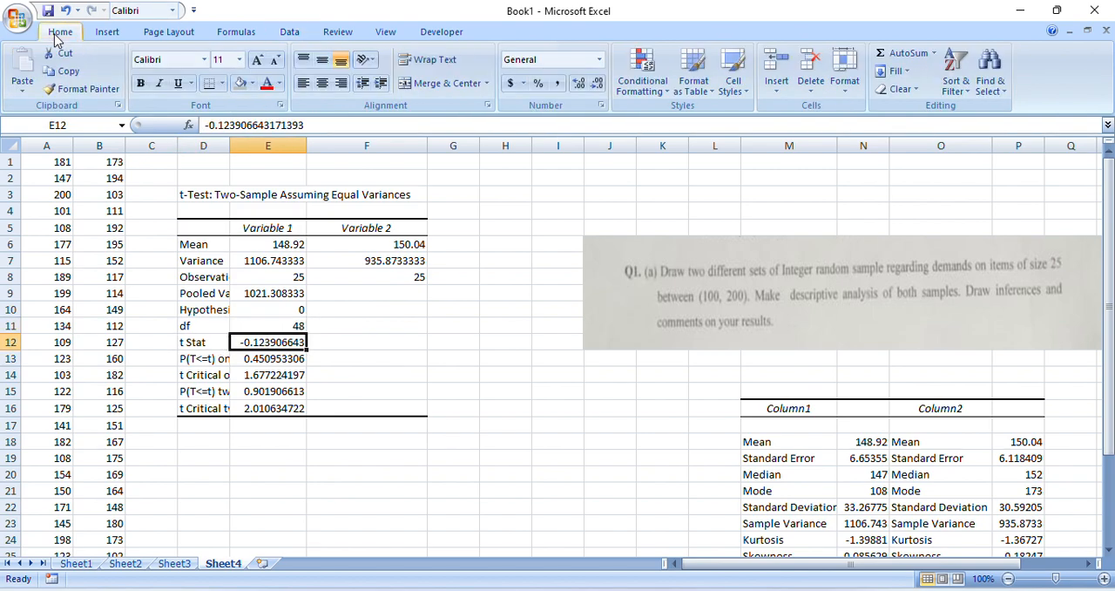
click(251, 84)
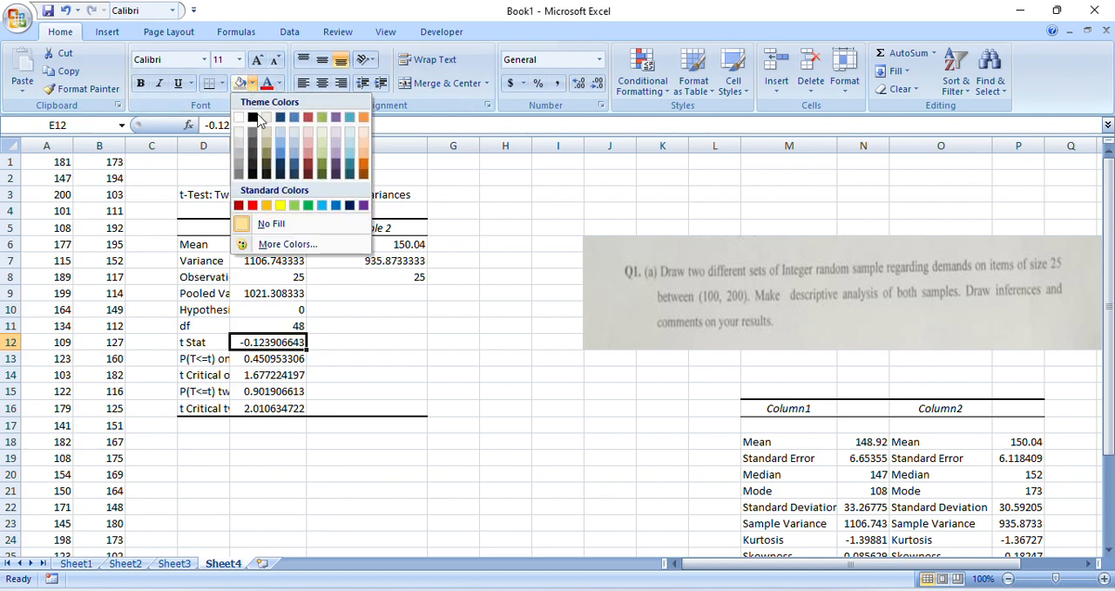
click(363, 162)
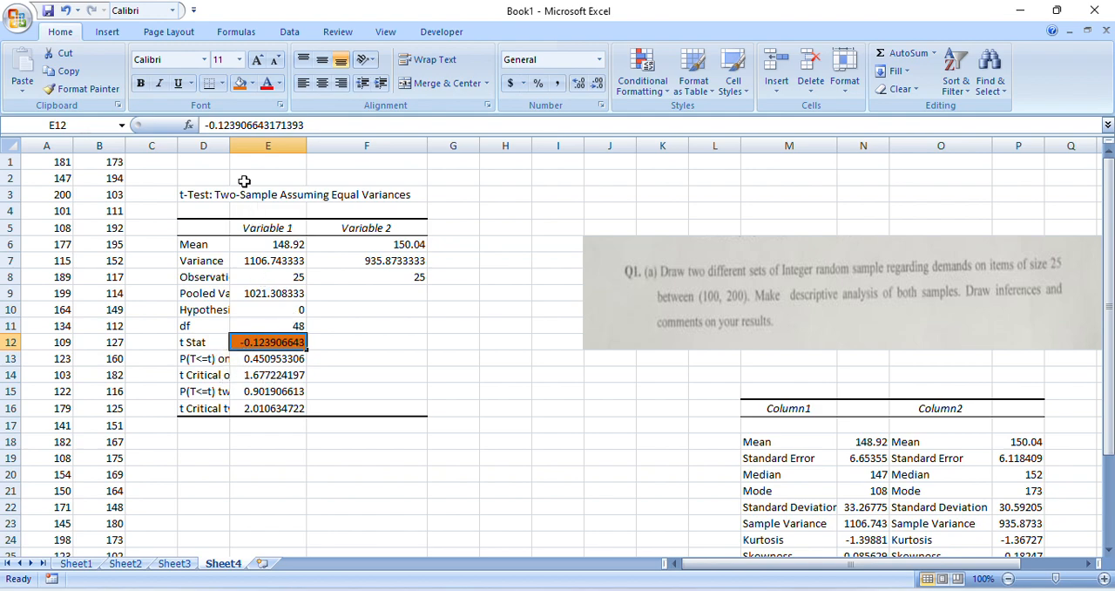
Widen column D and shade the t Critical two-tail value in E16 with the same orange fill
drag(230, 145, 255, 145)
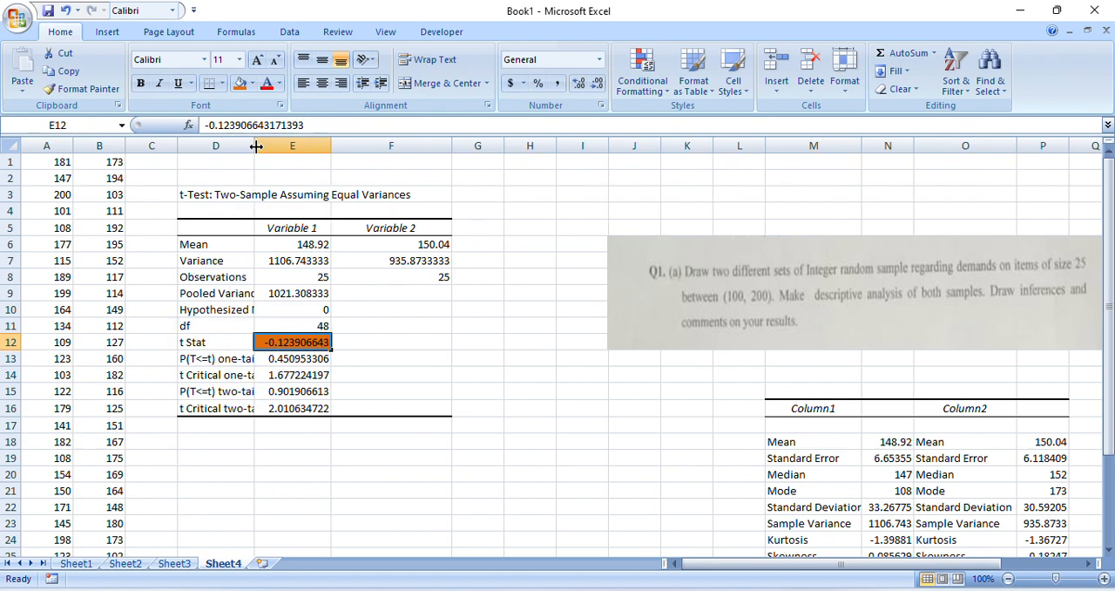
click(299, 415)
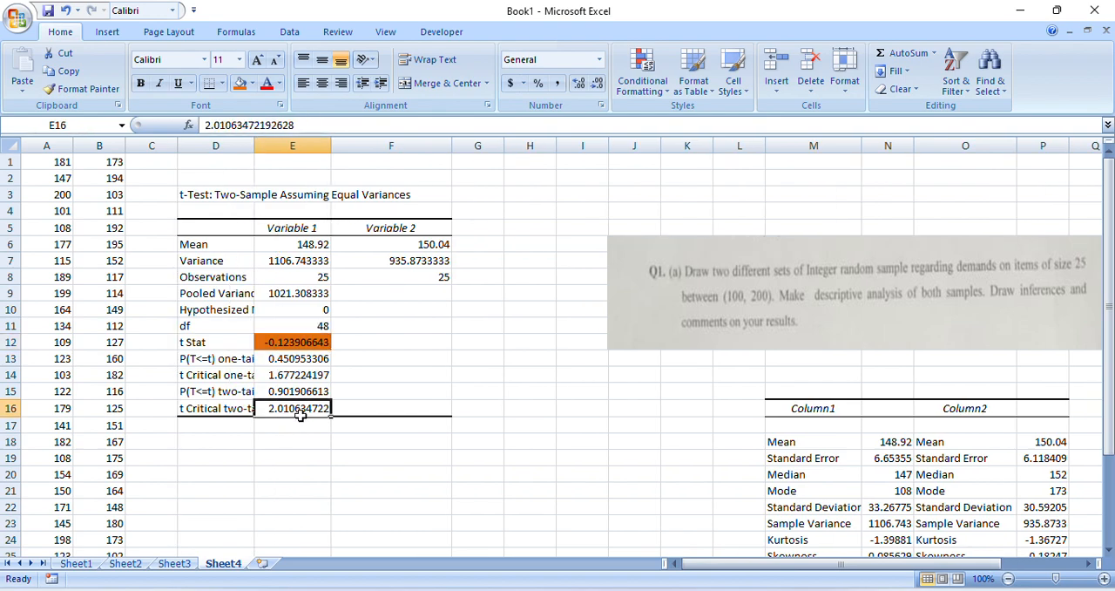
click(241, 84)
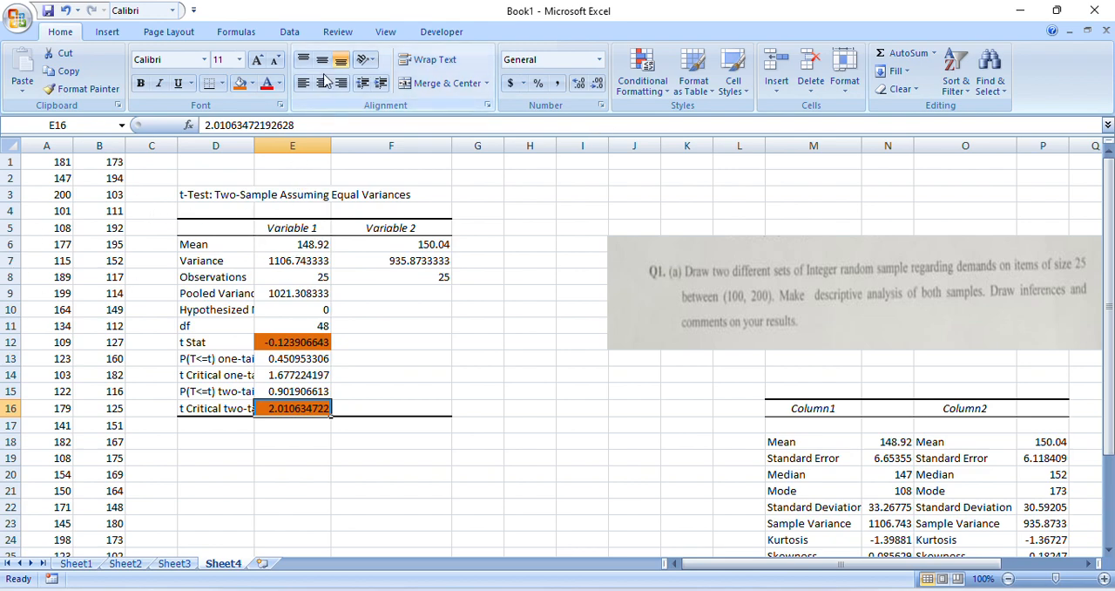
Start a t-Test: Two-Sample Assuming Unequal Variances with A1:A25 as the Variable 1 range and B1:B25 as the Variable 2 range
click(289, 33)
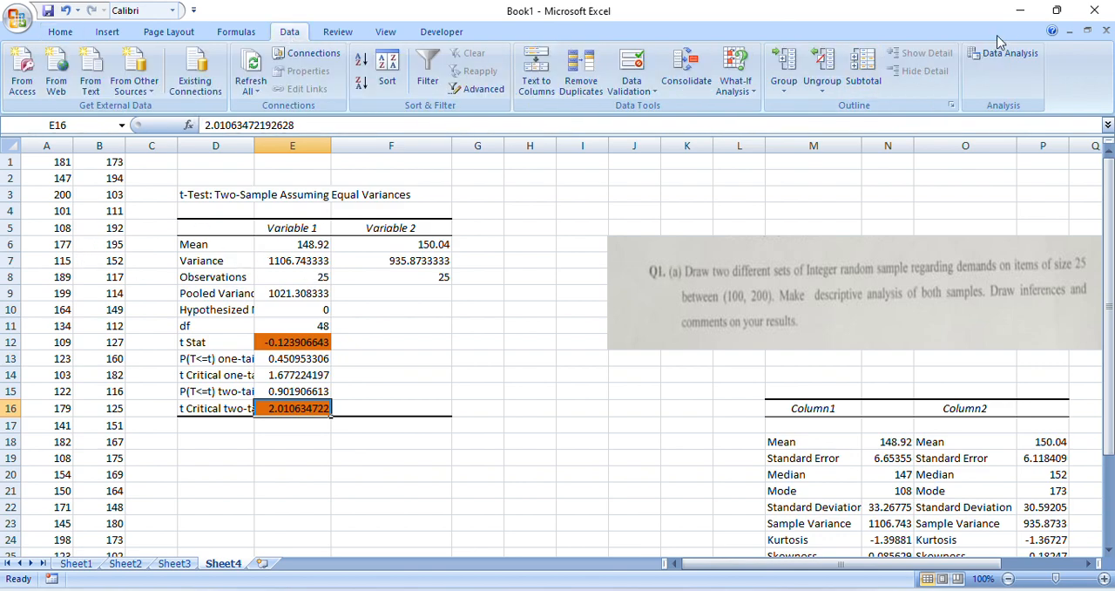
click(1004, 63)
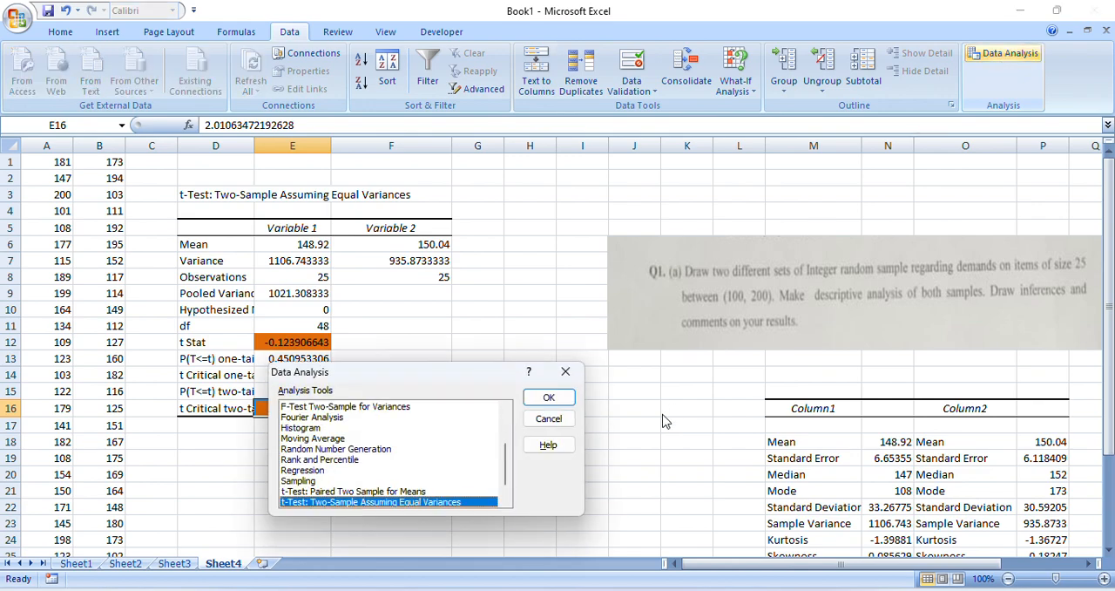
drag(506, 465, 506, 472)
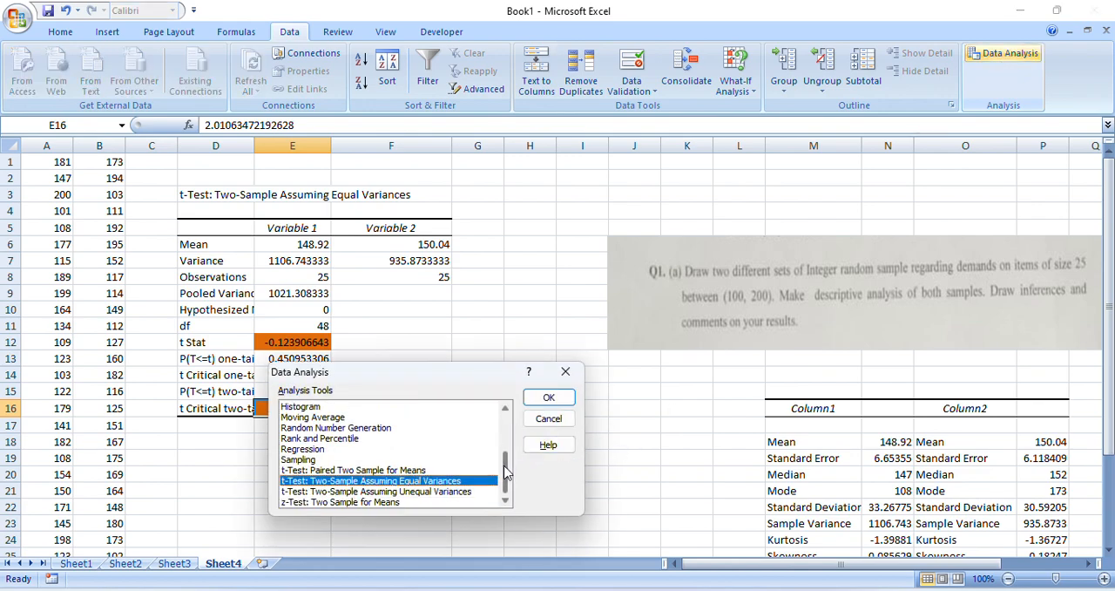
click(475, 493)
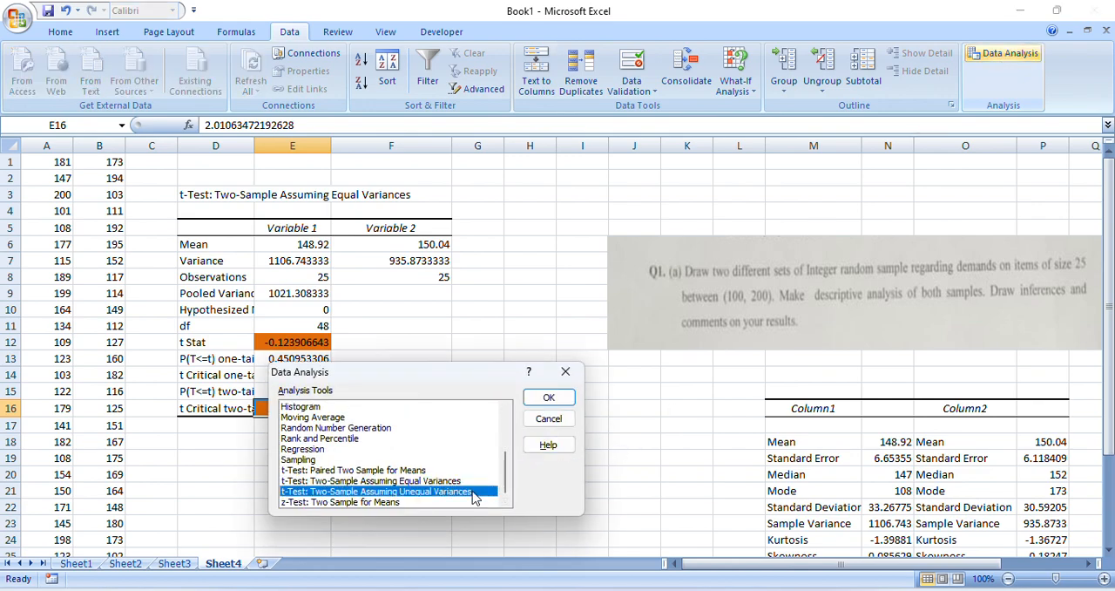
click(549, 398)
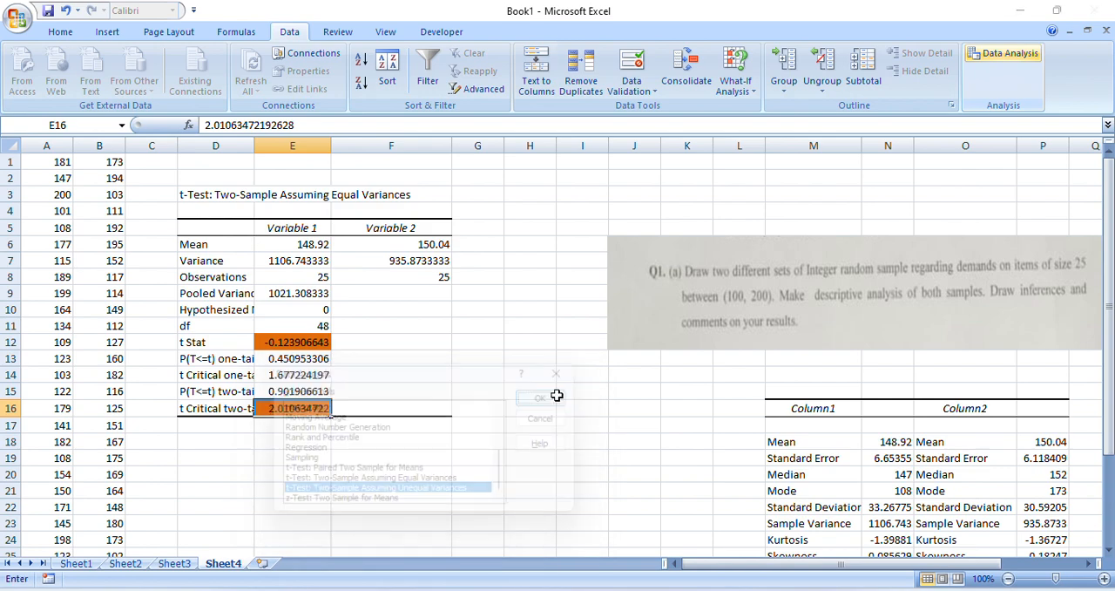
click(494, 374)
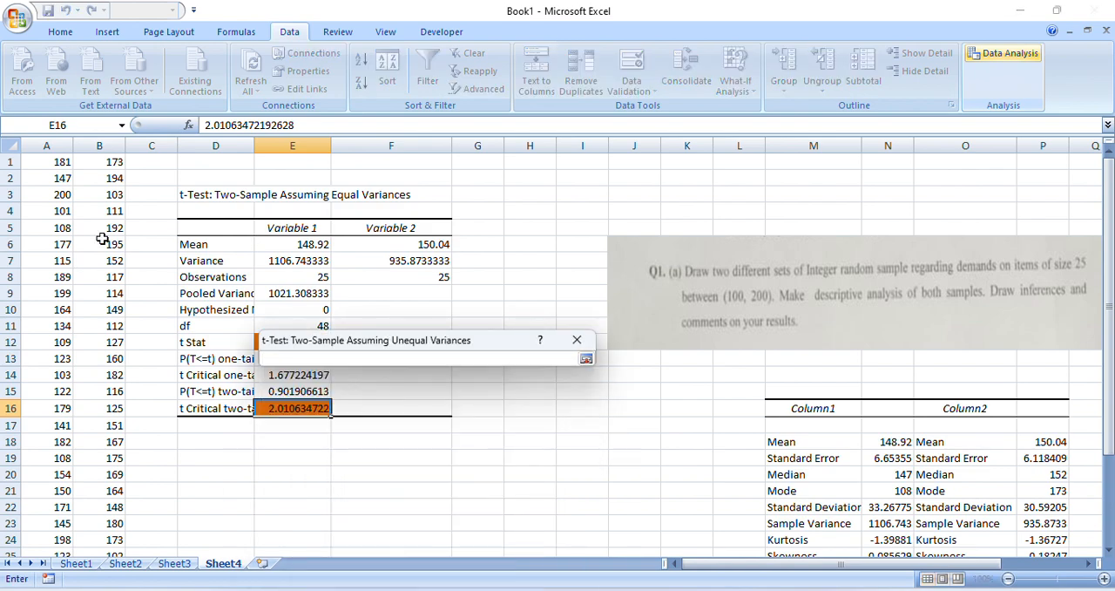
drag(52, 162, 63, 555)
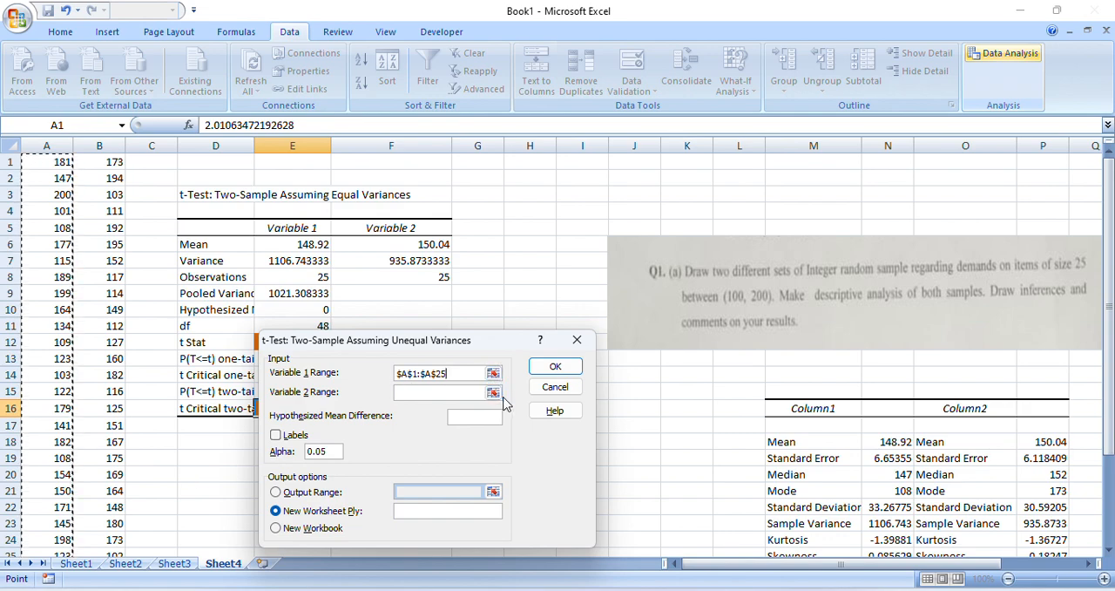
click(494, 392)
click(113, 162)
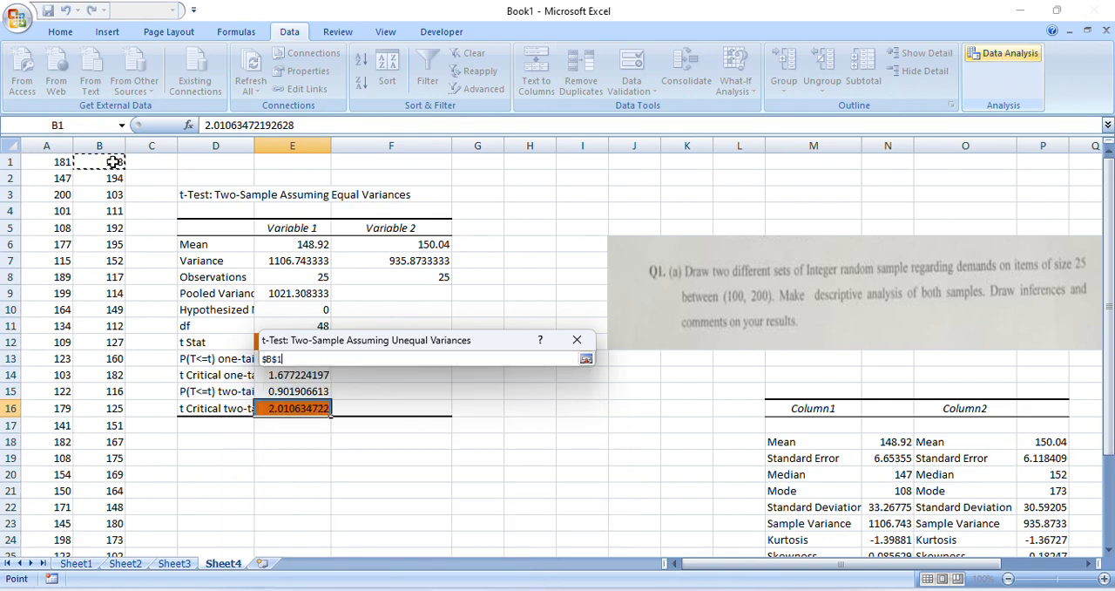
drag(113, 162, 116, 525)
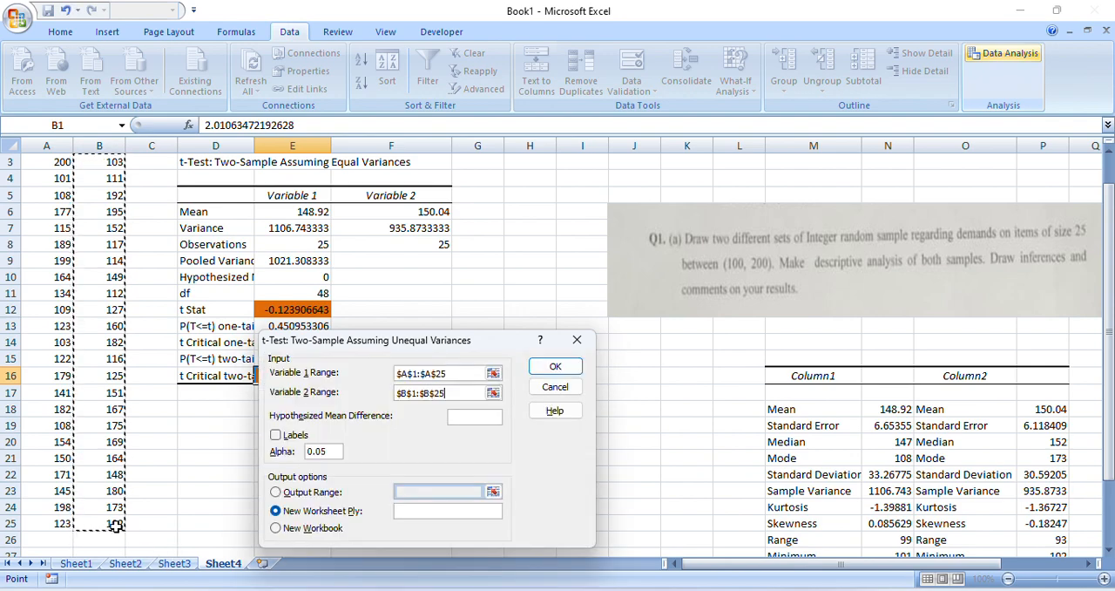
Set the hypothesized mean difference to 0, direct the output to cell D19, and run the unequal-variances t-test
click(464, 417)
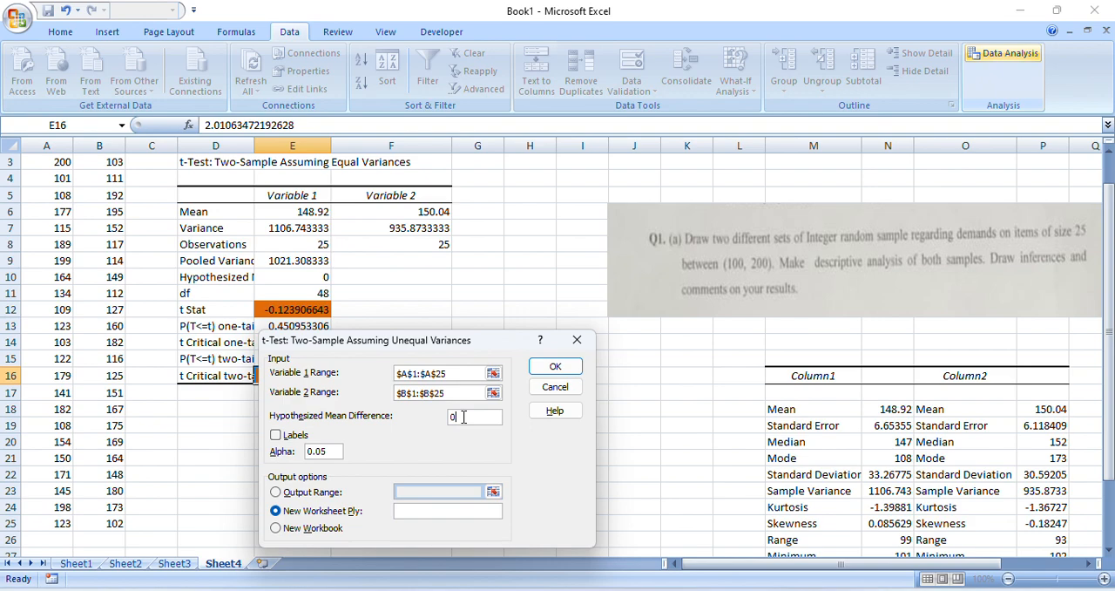
click(305, 493)
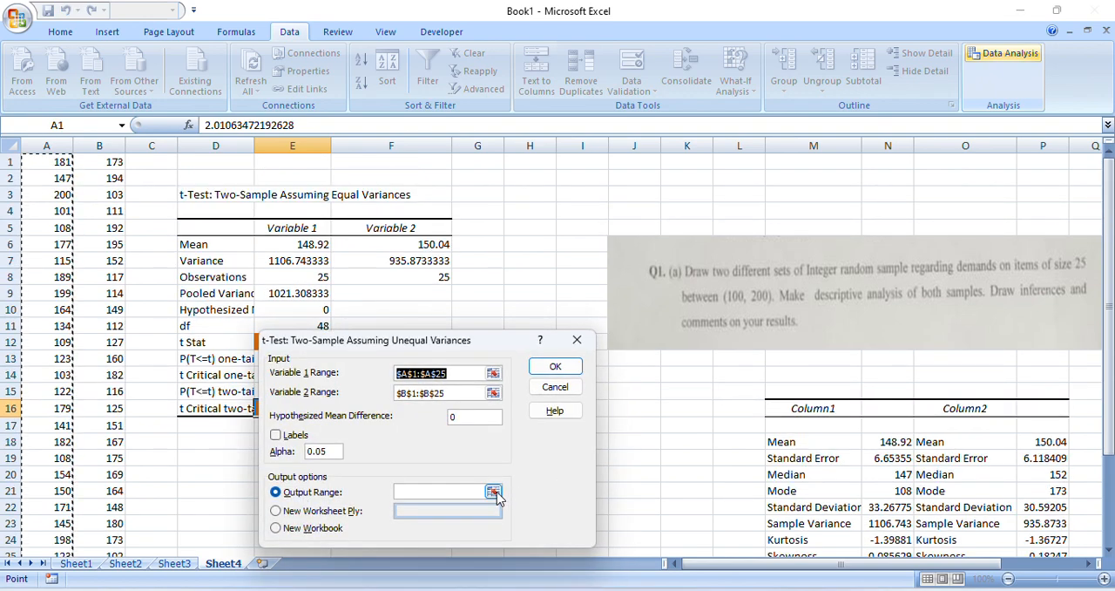
click(493, 493)
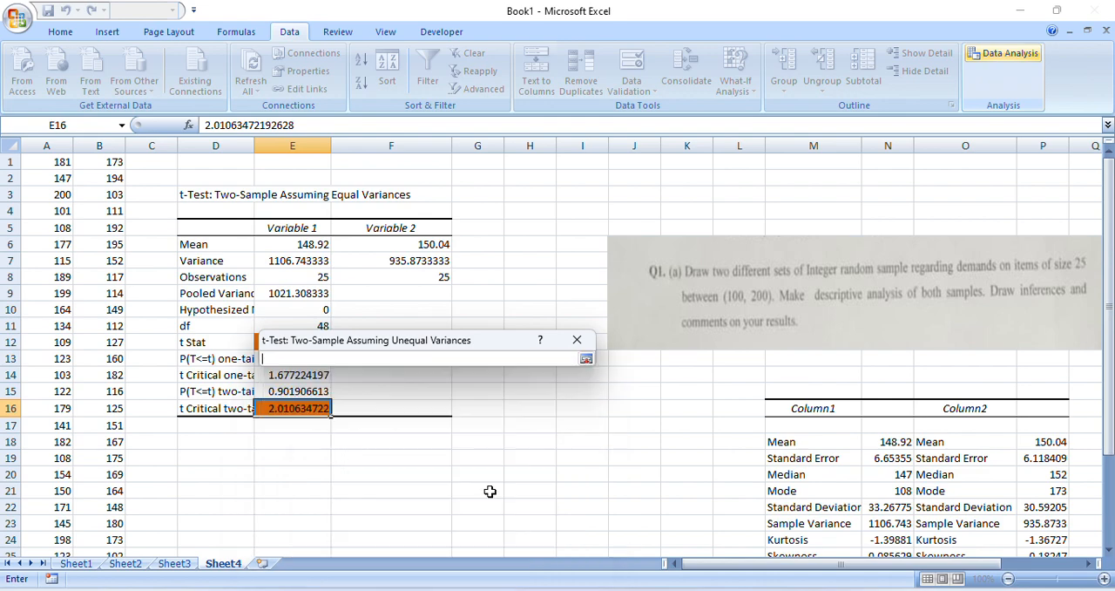
click(227, 458)
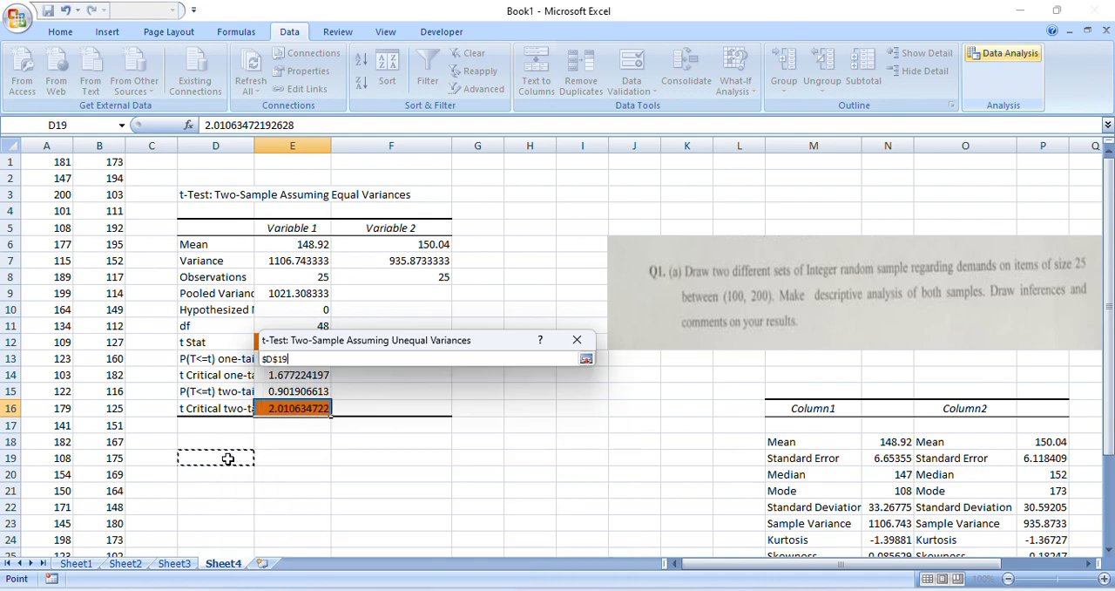
key(Return)
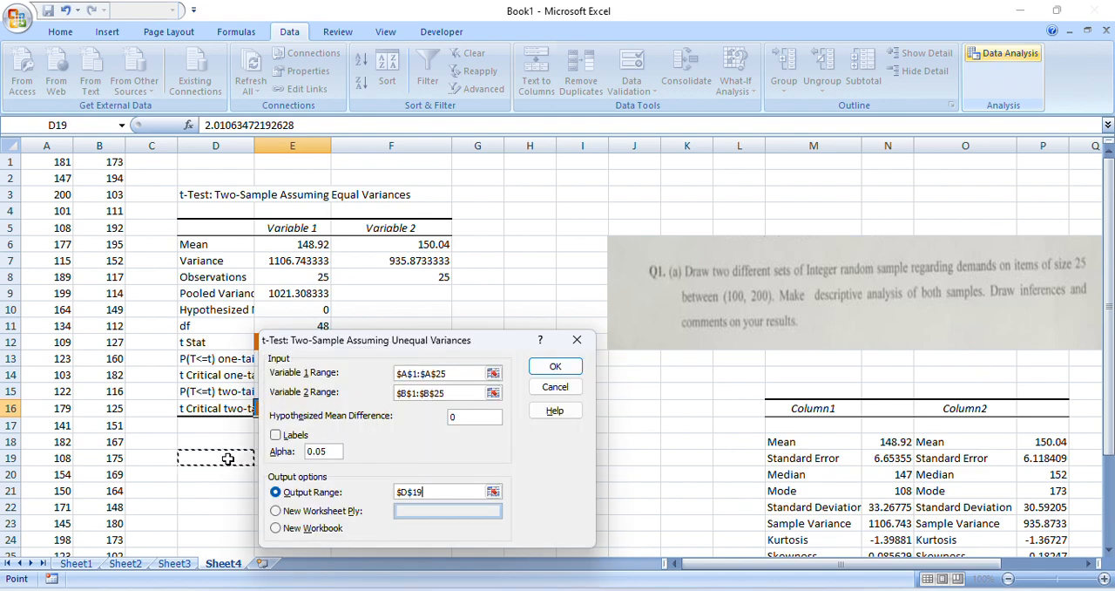
click(577, 367)
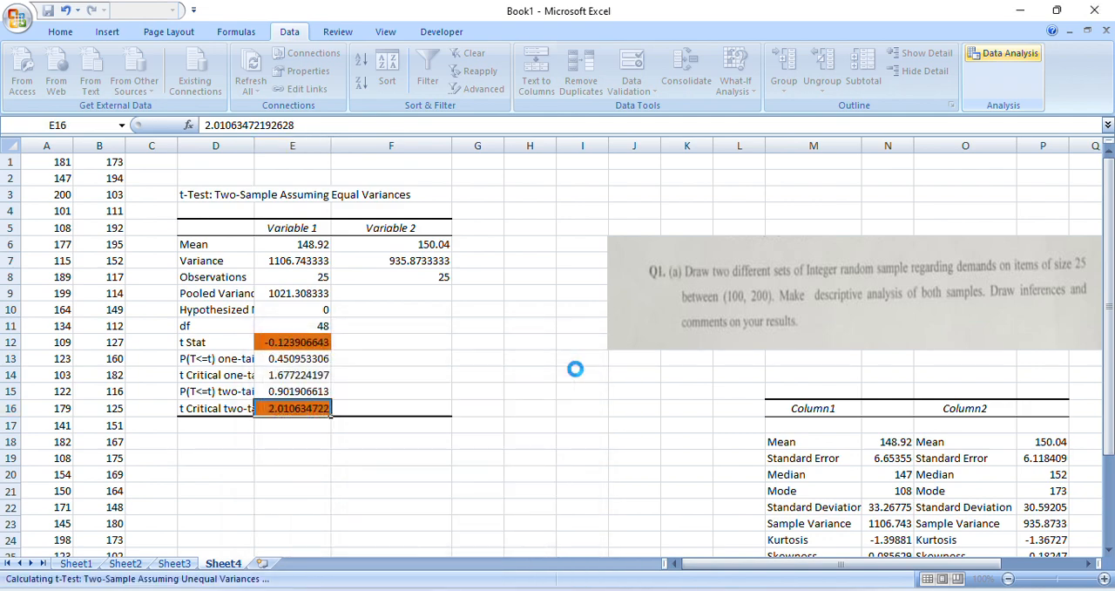
Shade the t Stat value in E27 and the t Critical two-tail value in E31 of the unequal-variances table orange
drag(1108, 281, 1109, 309)
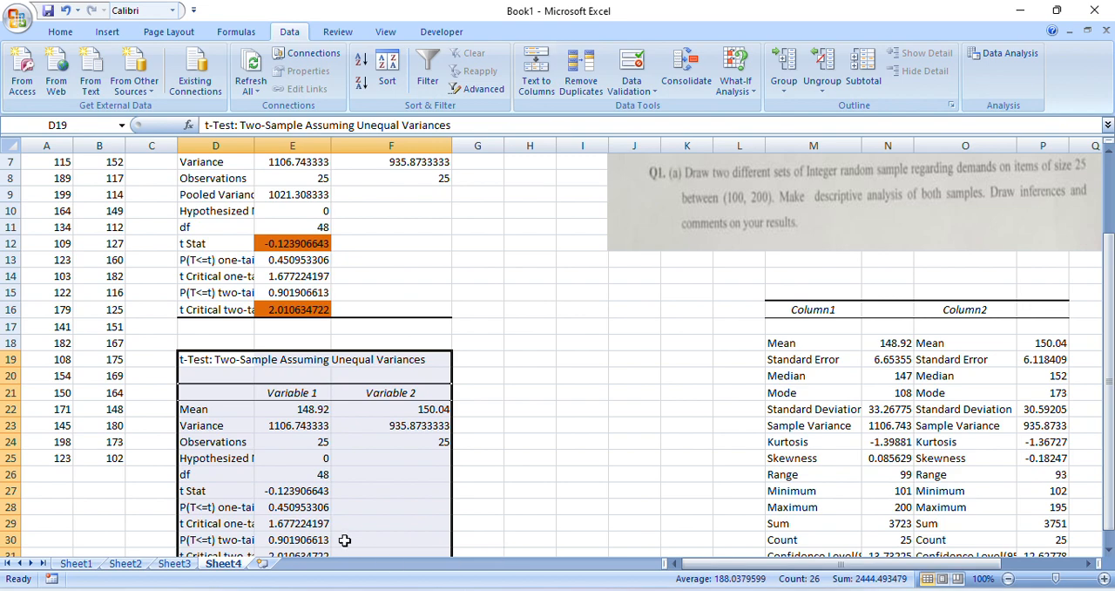
click(311, 490)
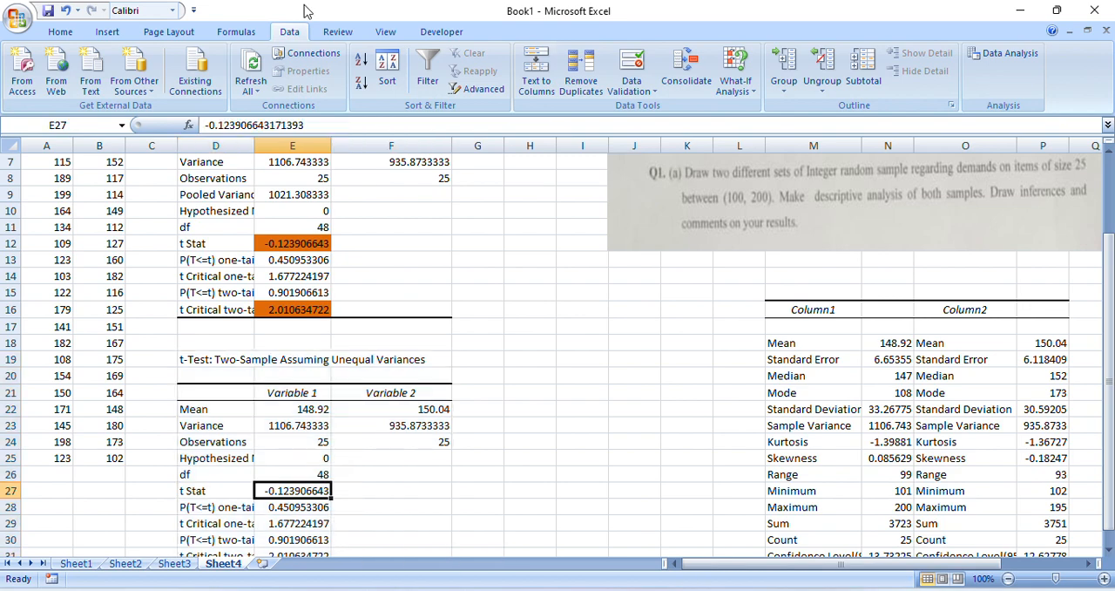
click(60, 32)
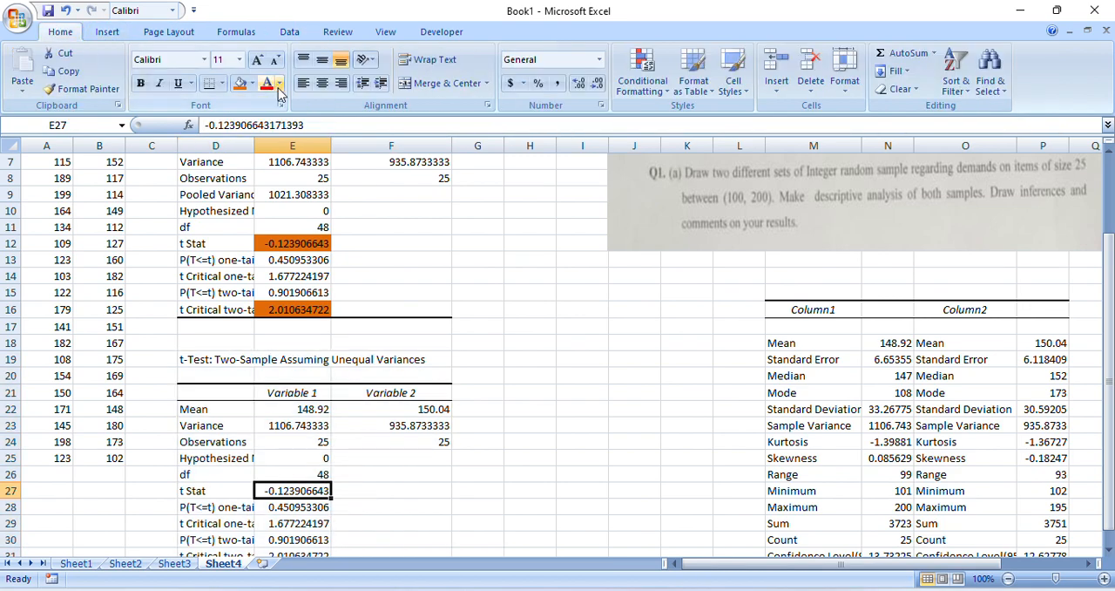
click(243, 86)
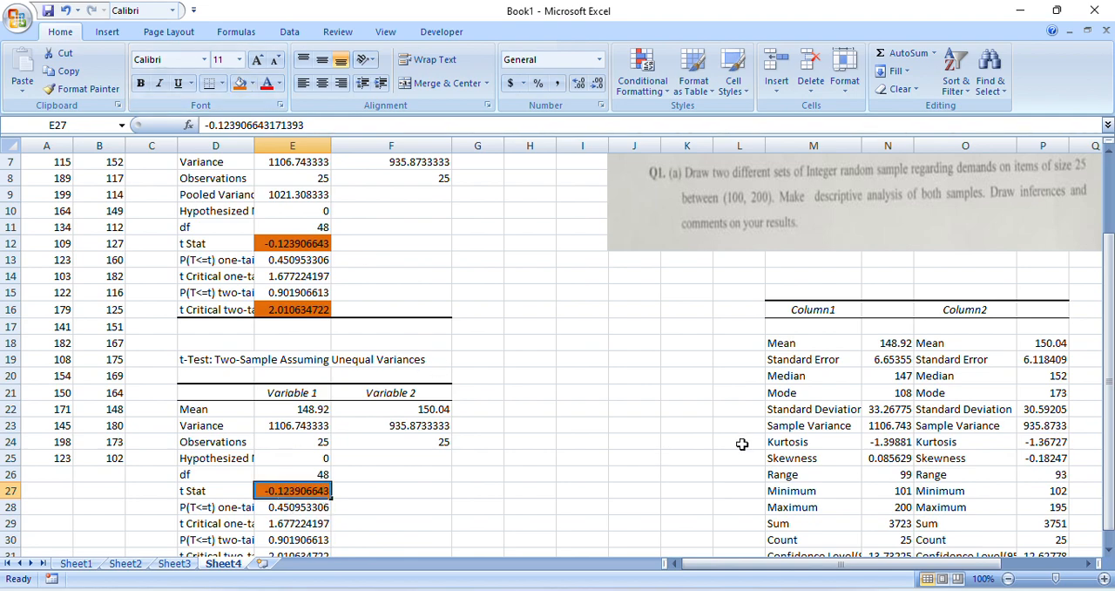
drag(1109, 319, 1109, 335)
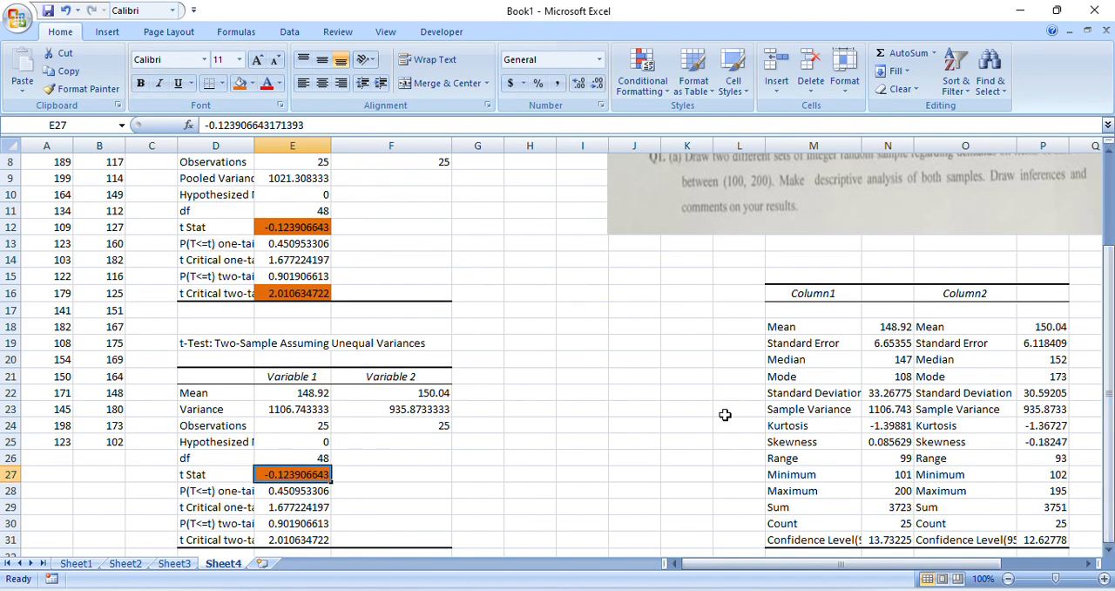
click(310, 542)
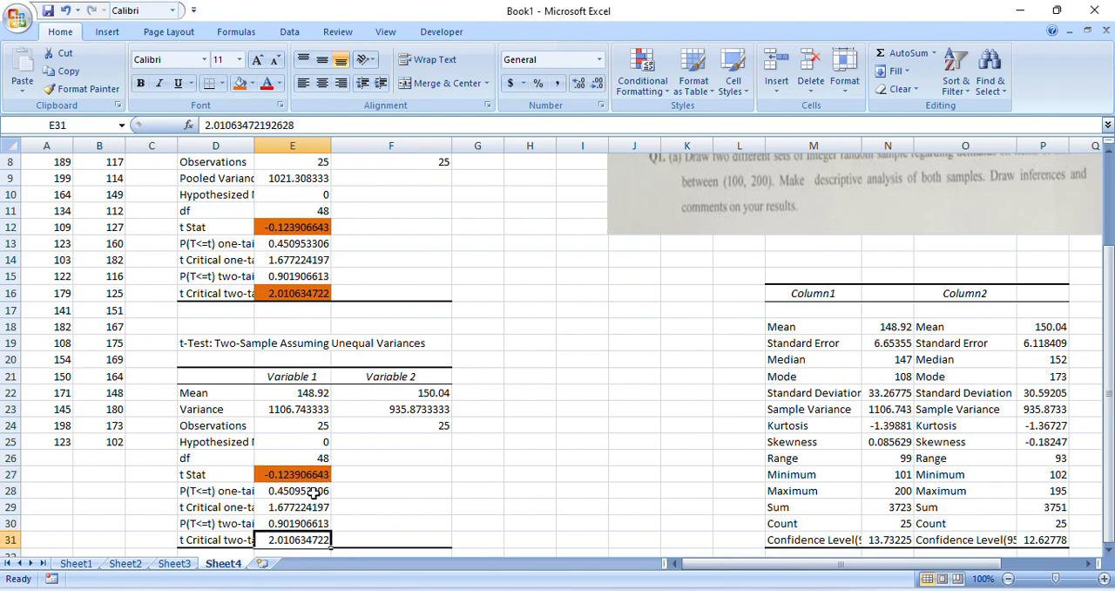
click(241, 87)
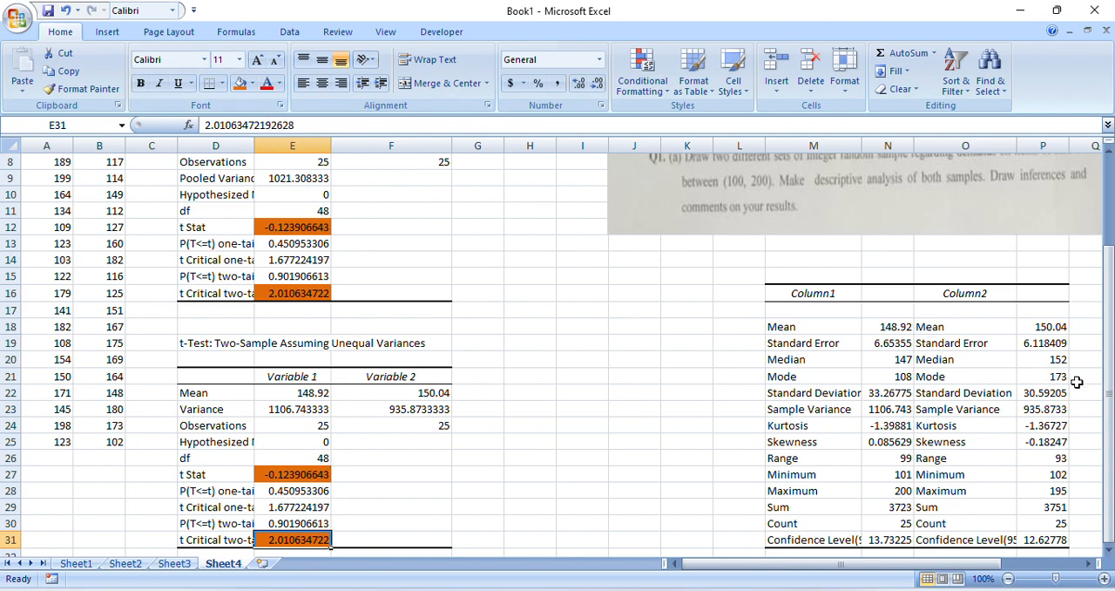
drag(1109, 394, 1111, 301)
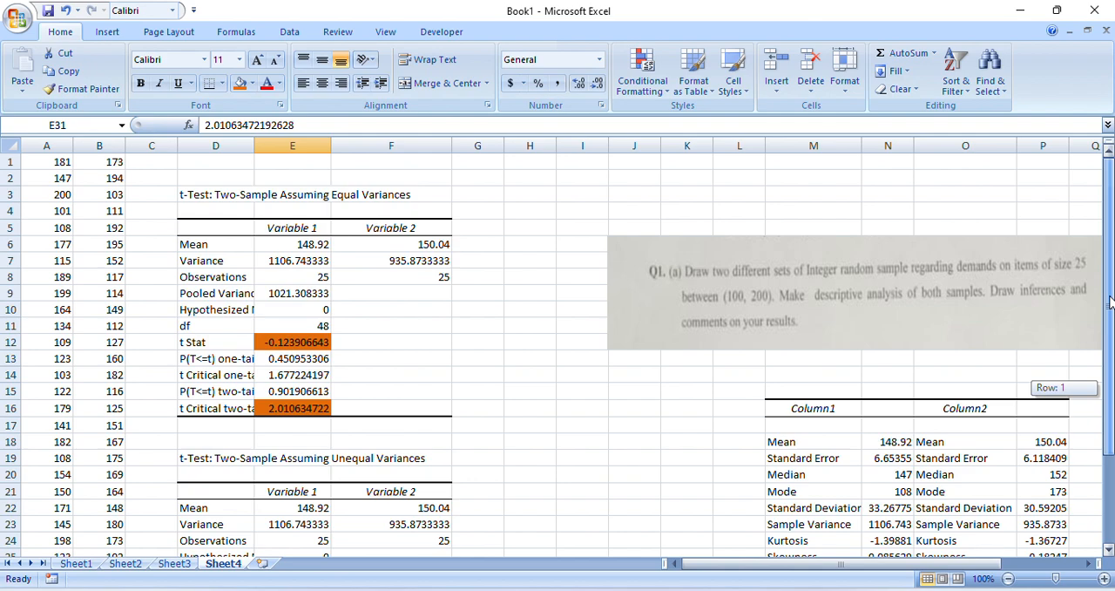
drag(1110, 301, 1110, 302)
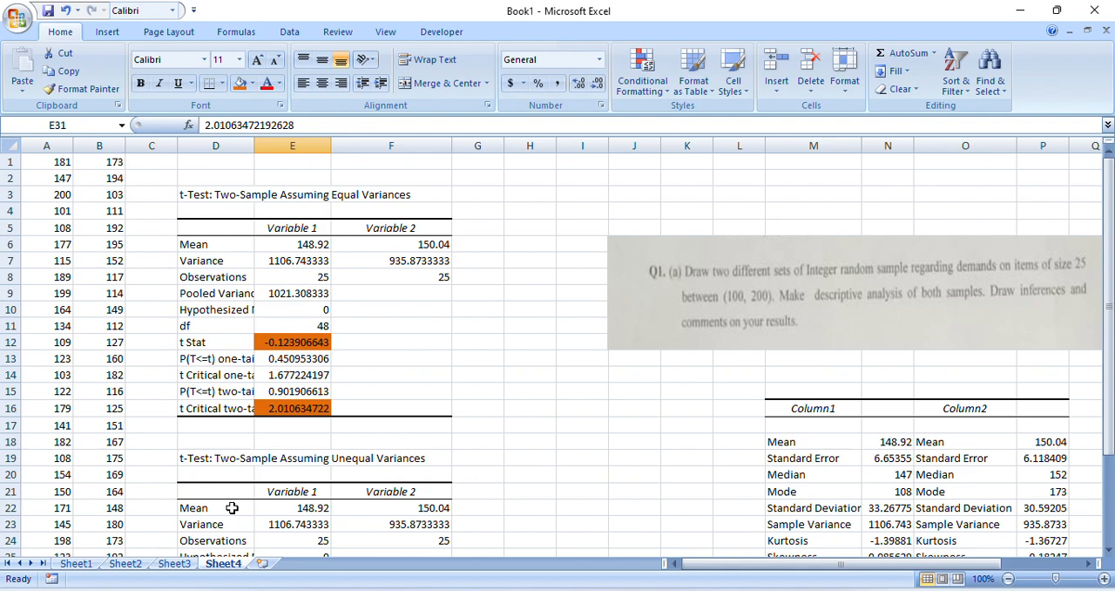
Start an F-Test Two-Sample for Variances with A1:A25 as the Variable 1 range and B1:B25 as the Variable 2 range
click(279, 38)
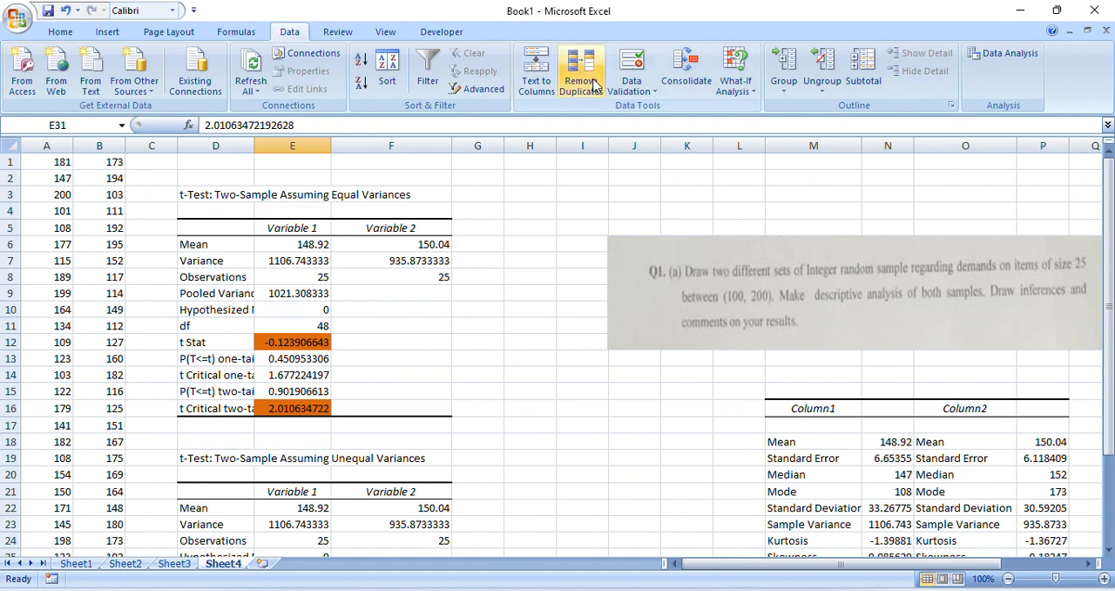
click(988, 58)
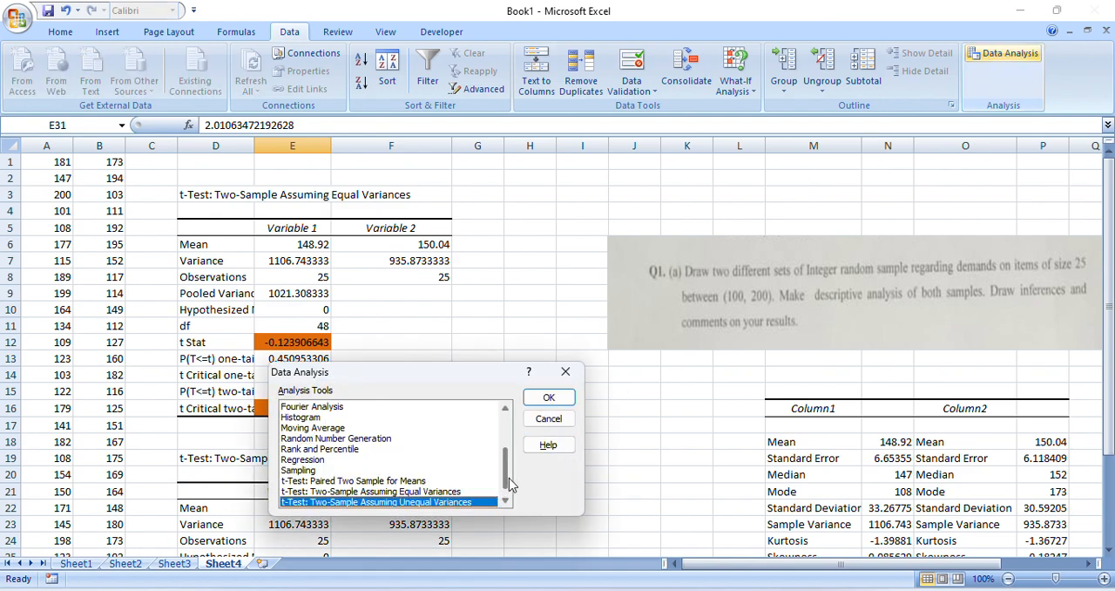
drag(507, 481, 514, 427)
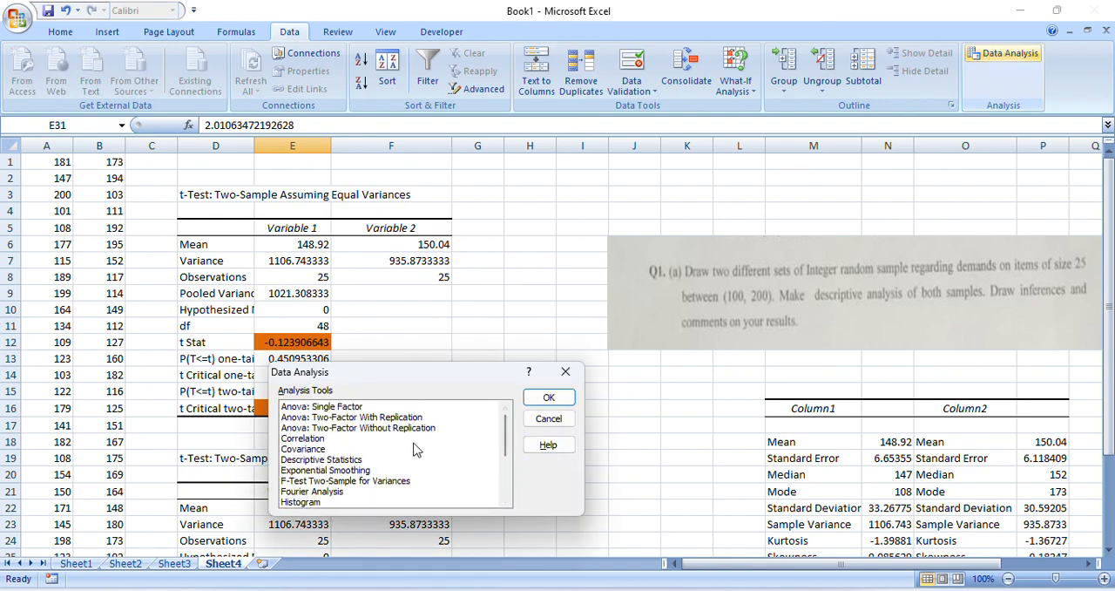
click(345, 493)
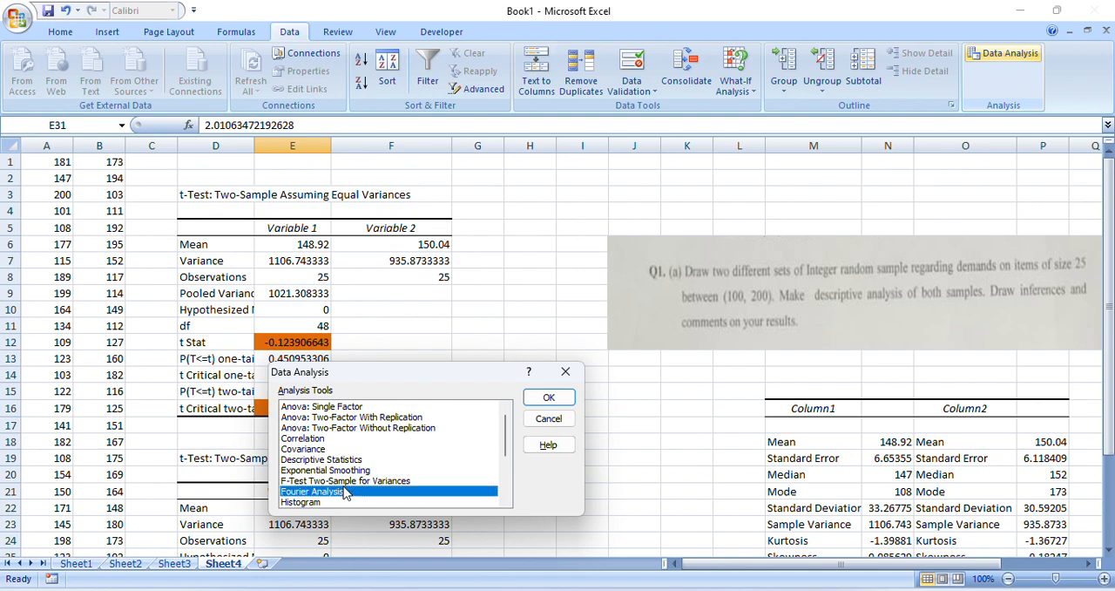
click(344, 484)
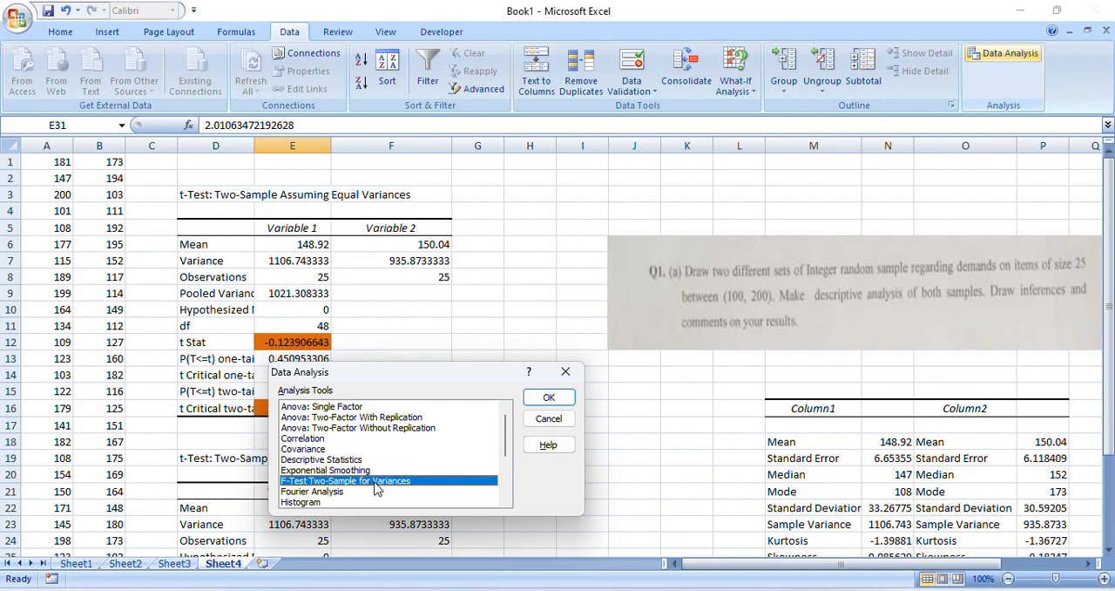
click(561, 397)
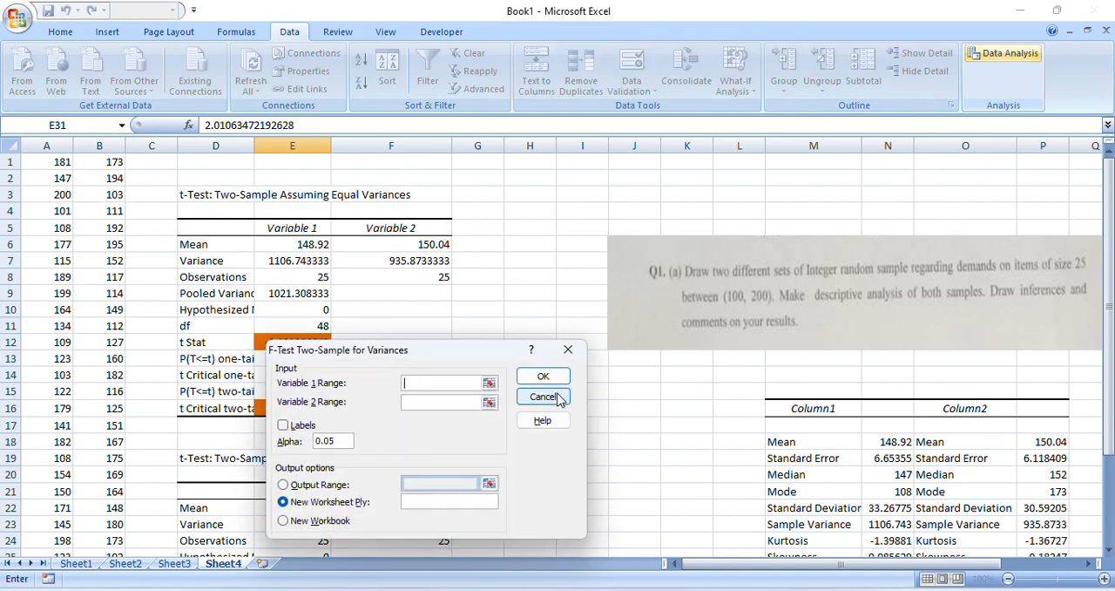
click(489, 384)
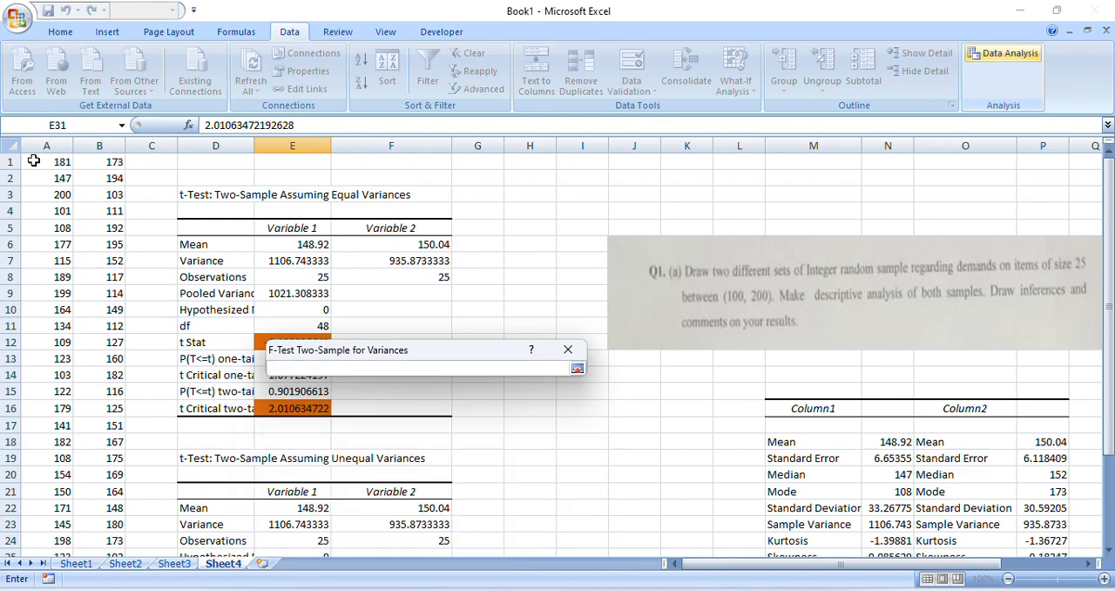
drag(33, 162, 52, 555)
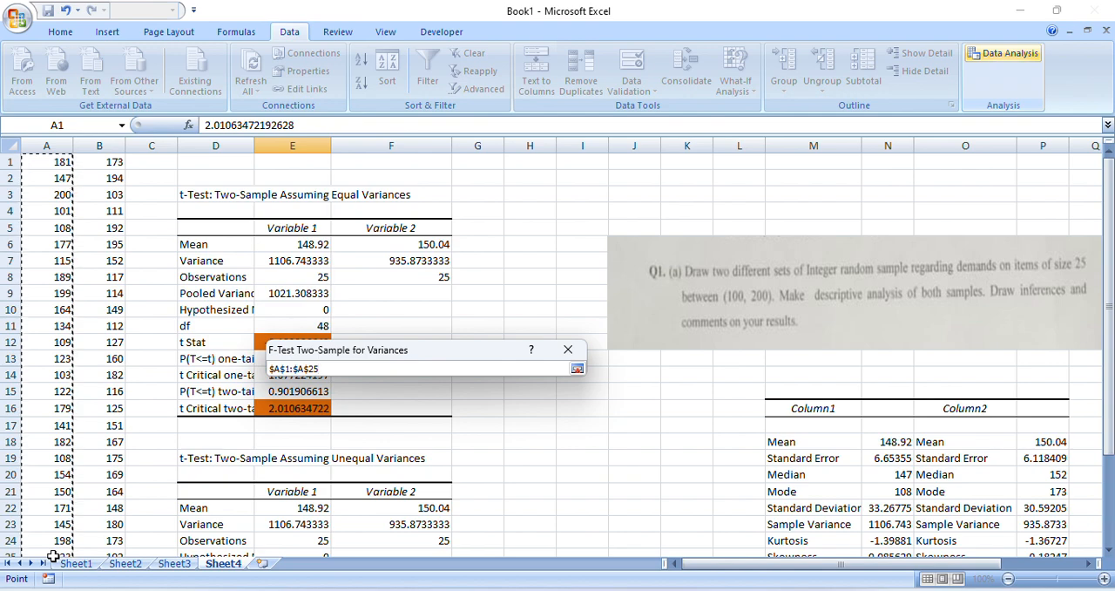
key(Return)
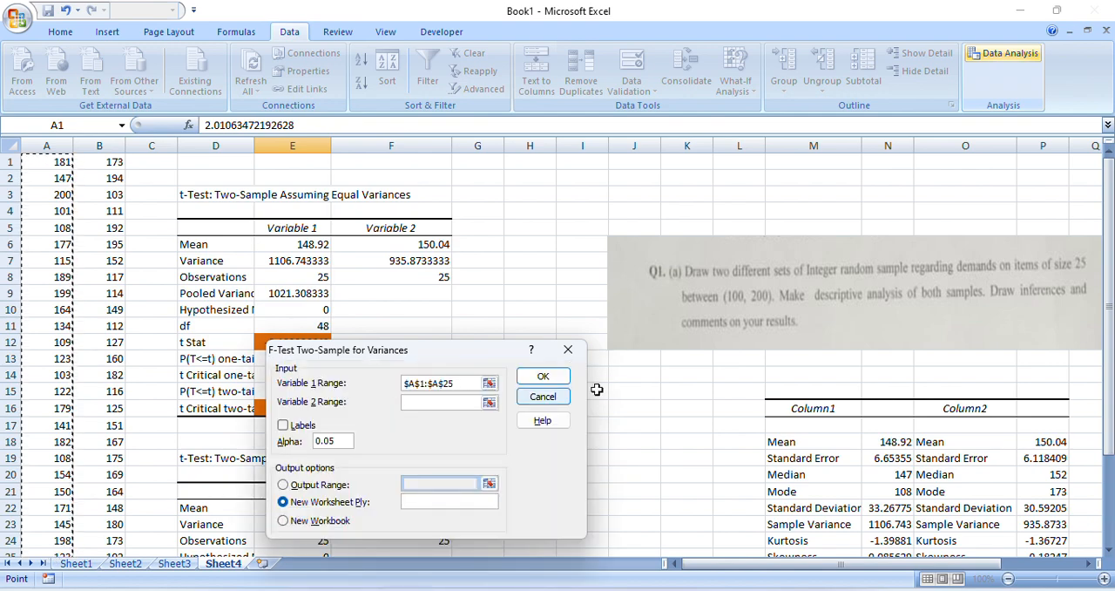
click(490, 403)
click(100, 160)
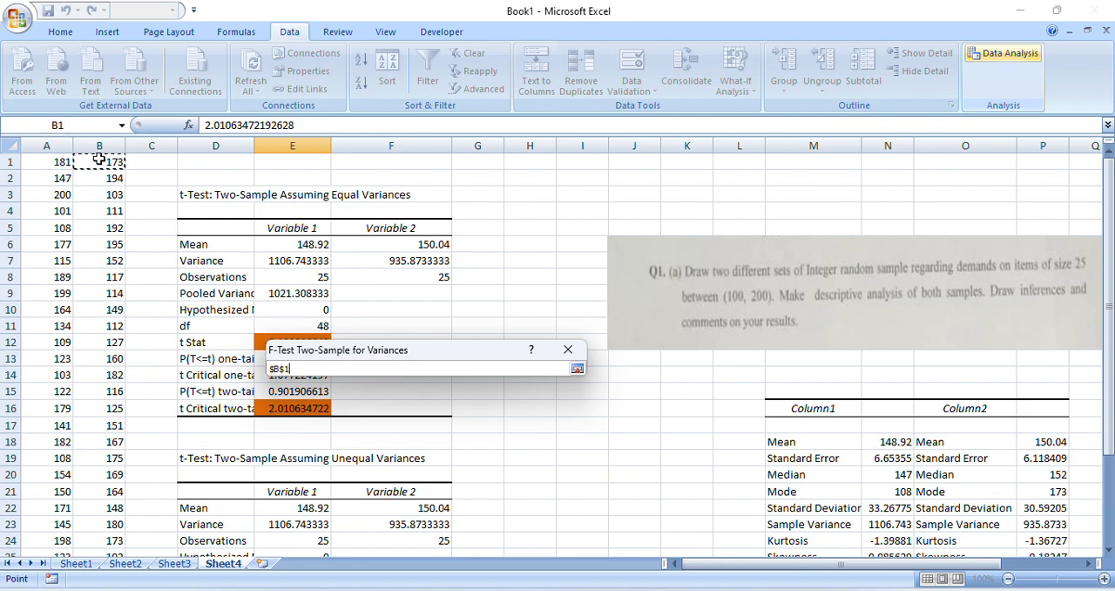
drag(99, 161, 108, 554)
key(Return)
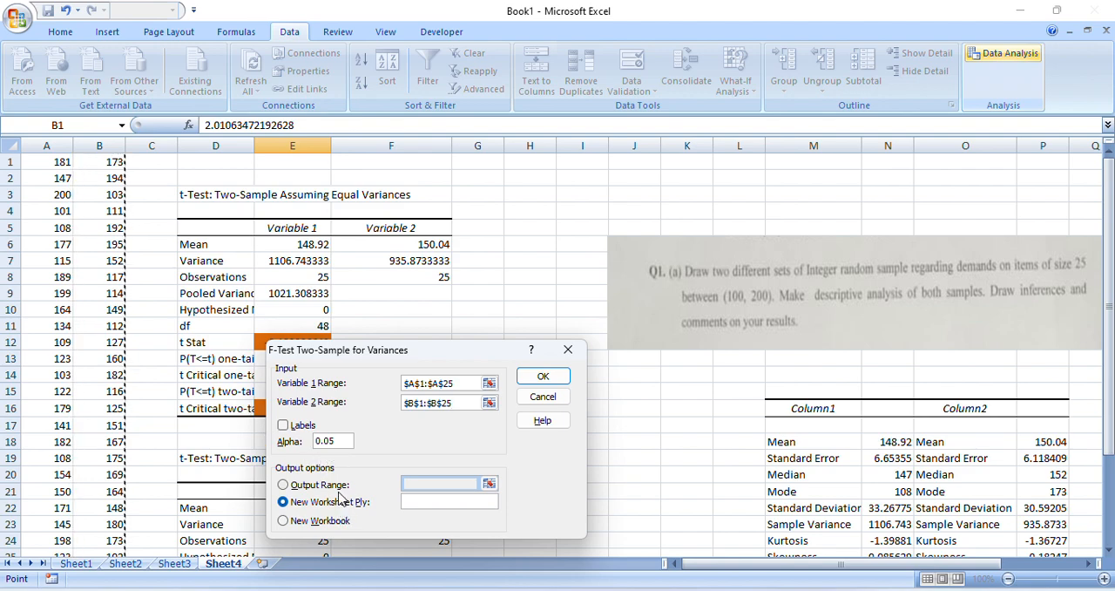
Direct the F-test output to cell H16 on the current sheet and run the test
click(319, 485)
click(485, 484)
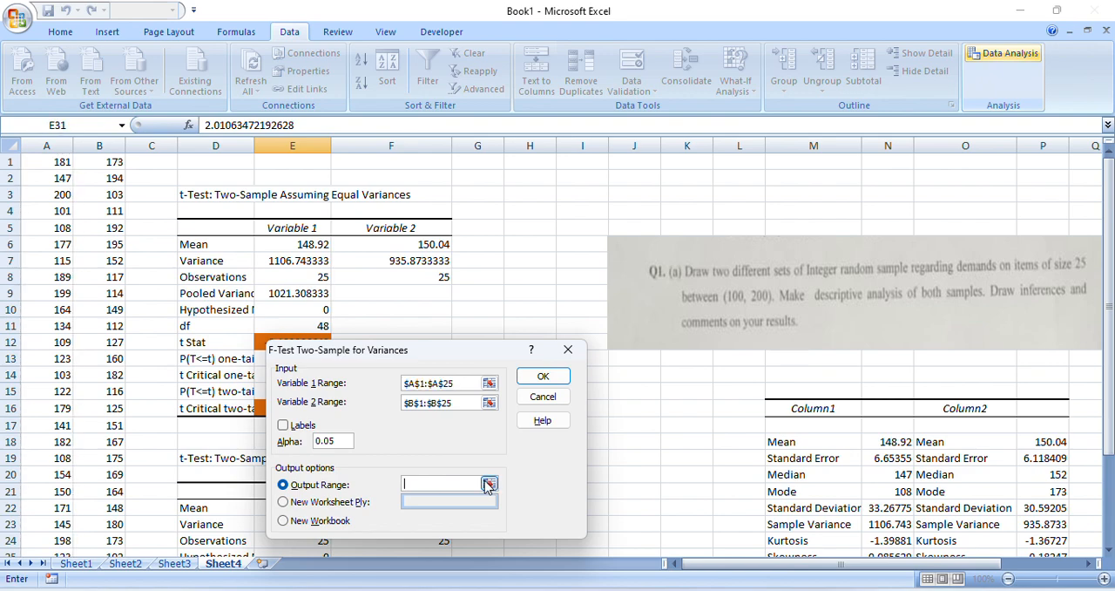
click(489, 485)
click(537, 403)
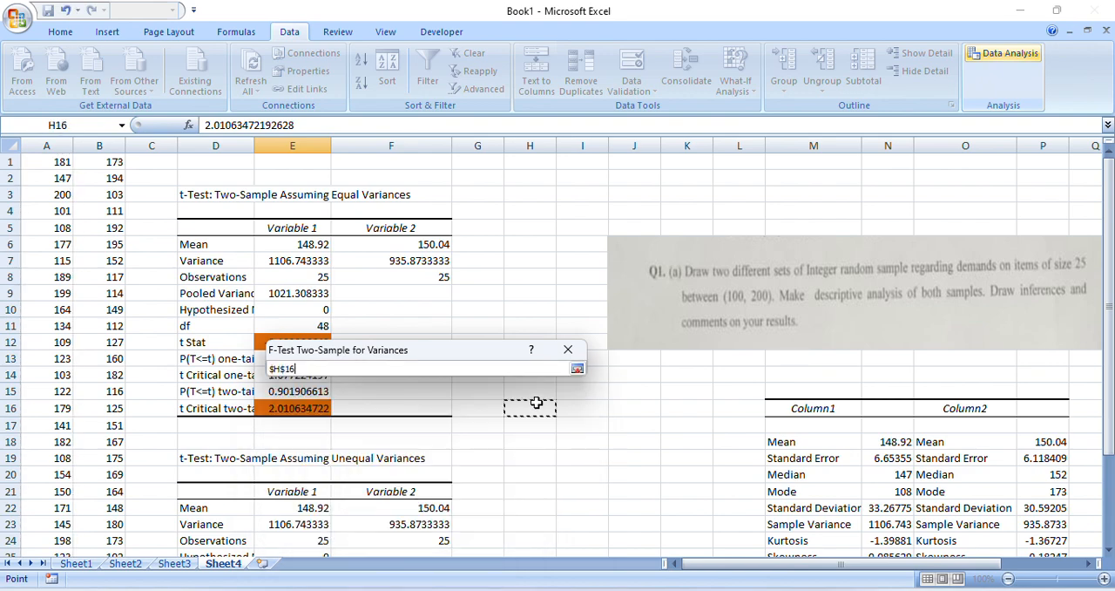
click(579, 369)
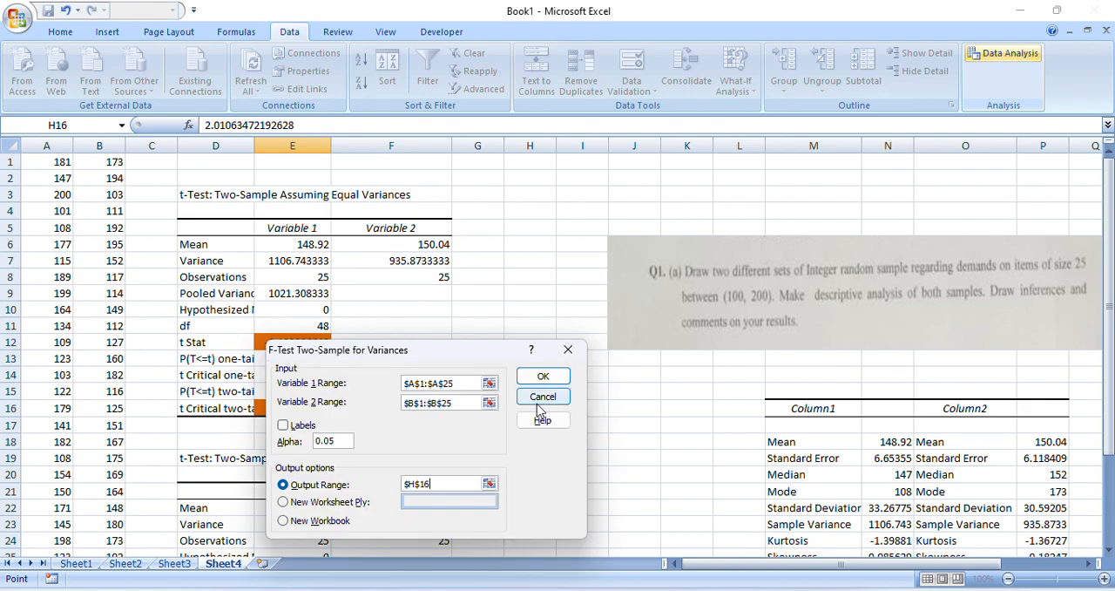
click(542, 376)
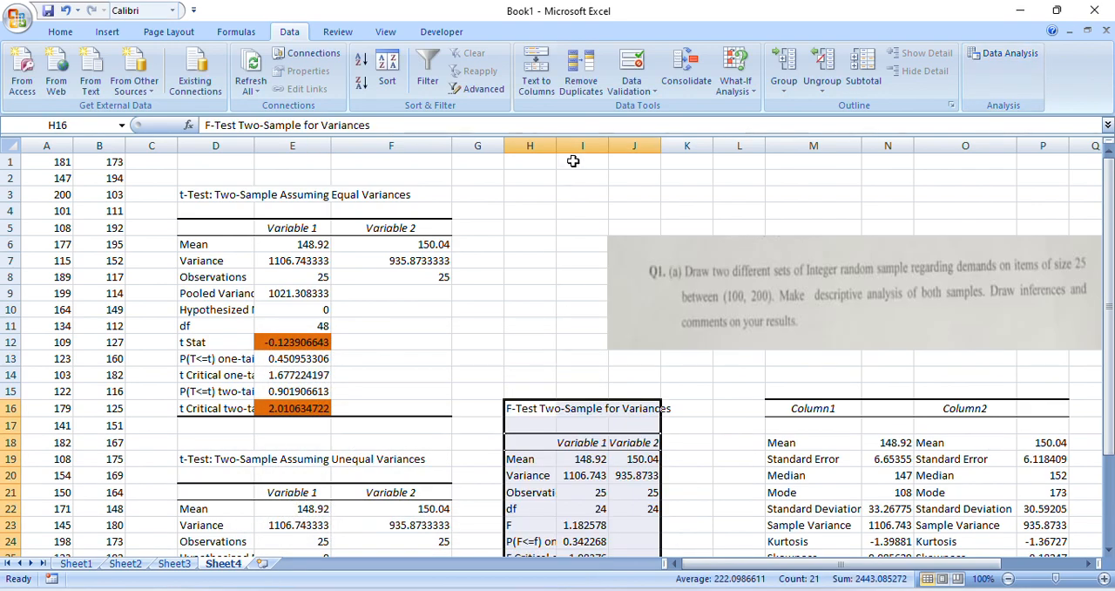
Widen columns H to J and shade the F value in I23 and the F Critical one-tail value in I25 orange
drag(556, 145, 704, 142)
drag(1110, 262, 1110, 283)
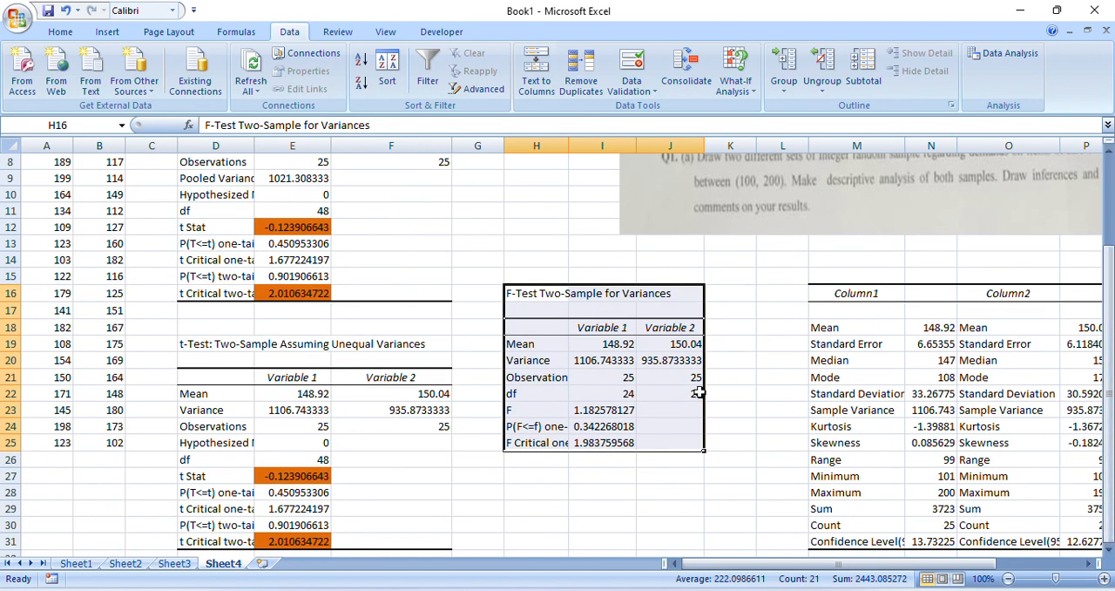
click(619, 408)
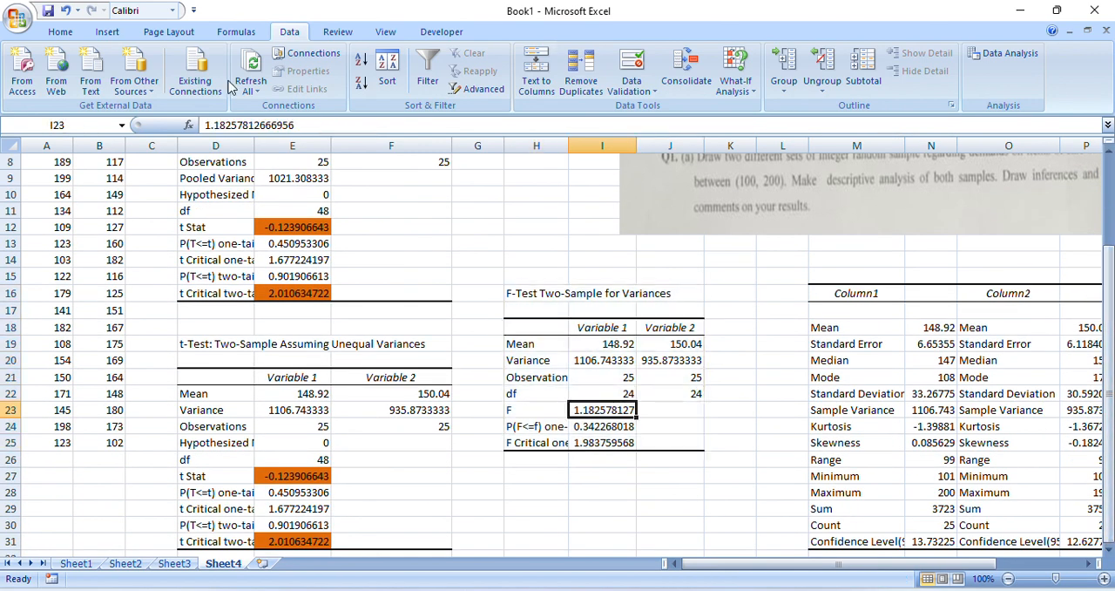
click(60, 31)
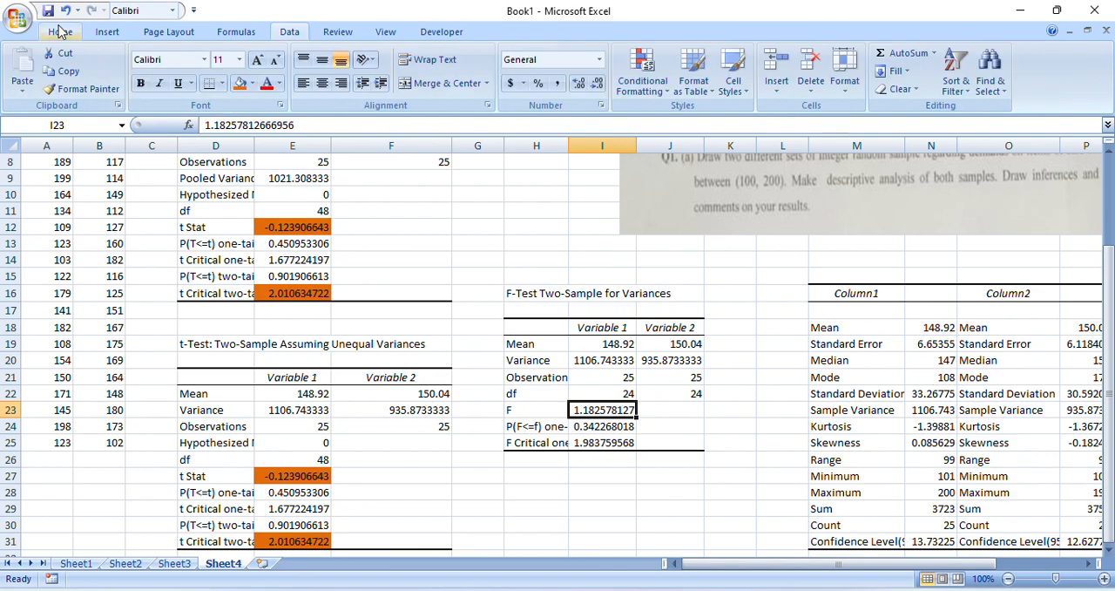
click(243, 84)
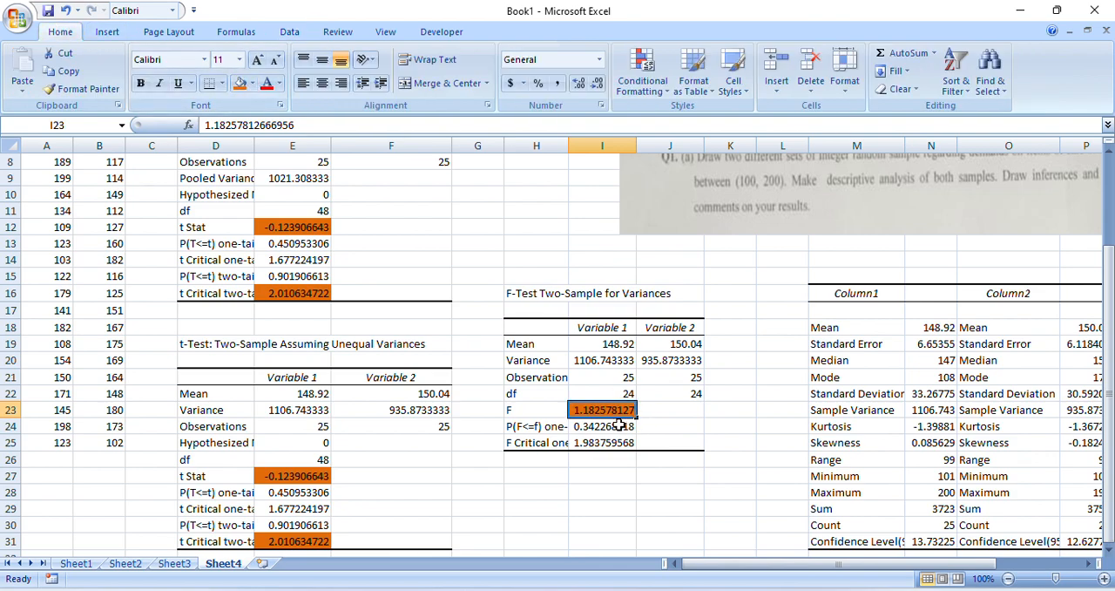
click(589, 444)
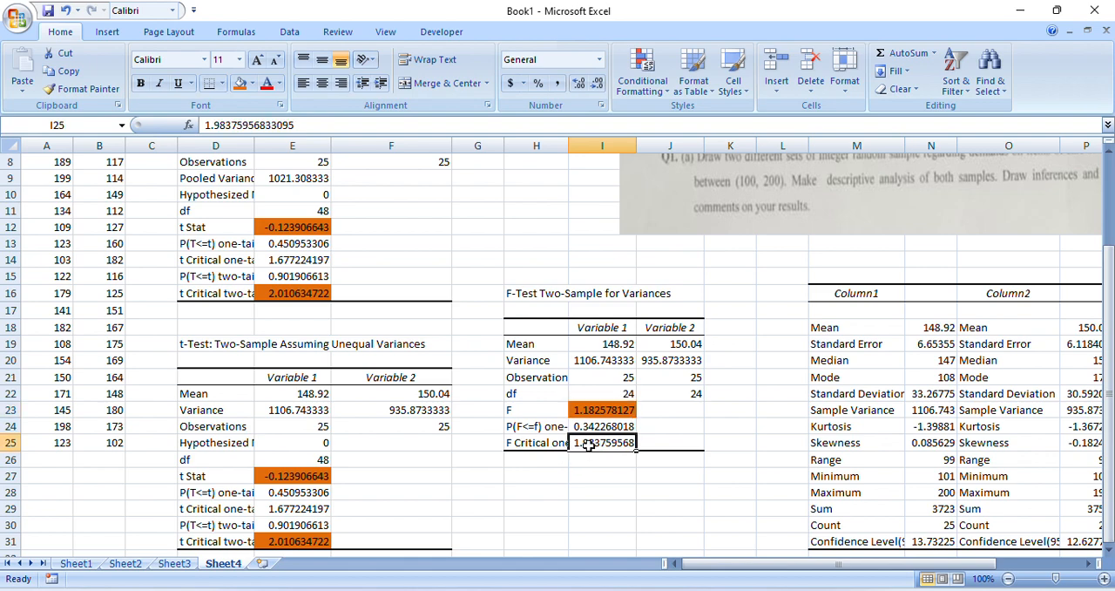
click(240, 82)
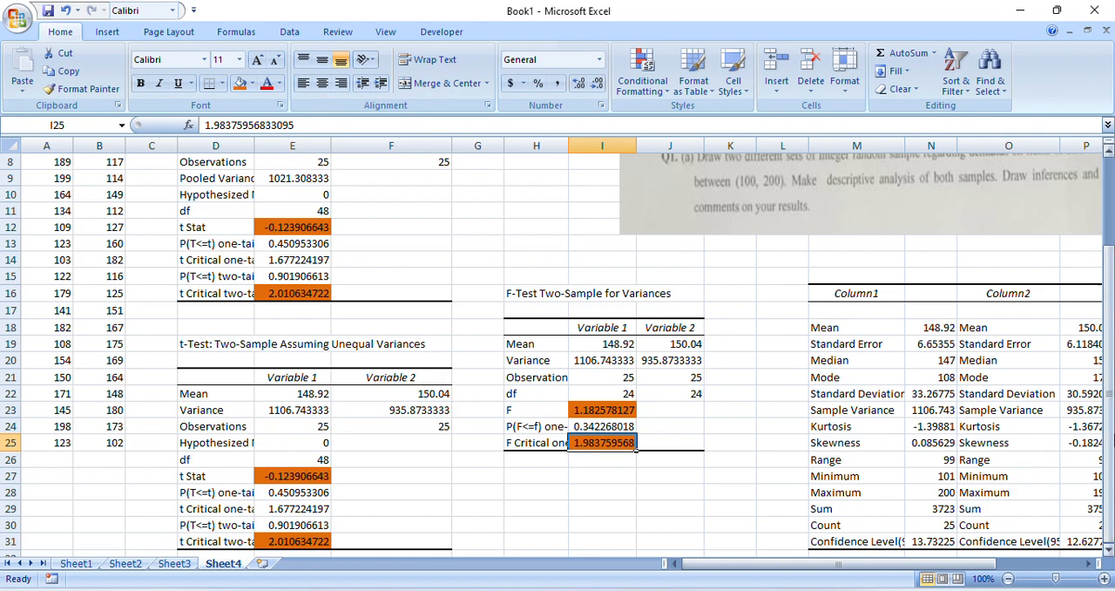
Zoom the worksheet out to 80% to review the t-test, F-test and descriptive tables together, selecting empty cell I27
click(1008, 579)
click(1008, 578)
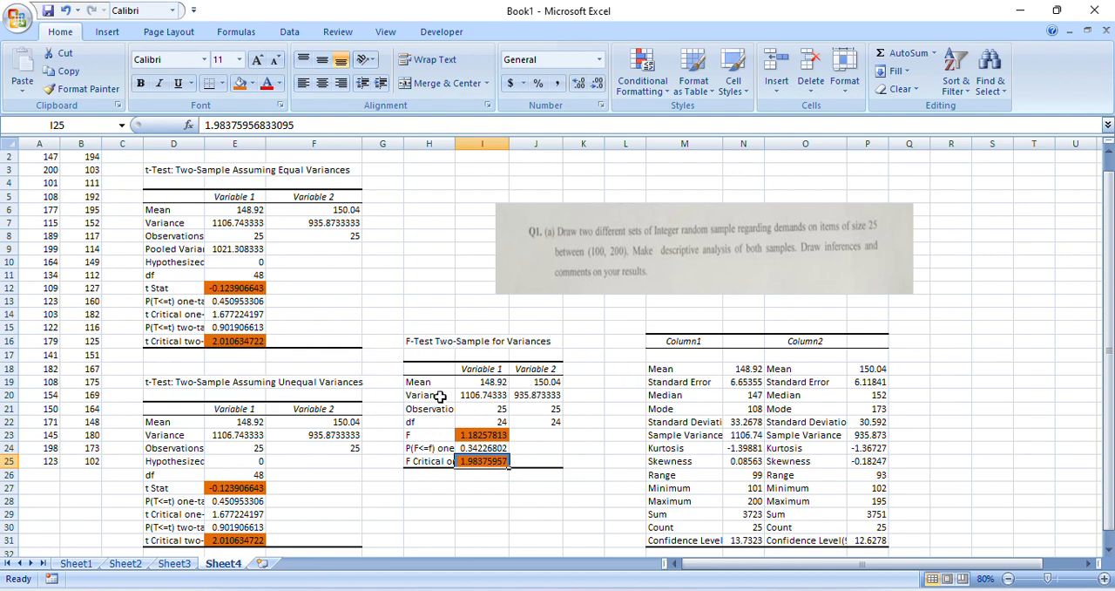
click(478, 487)
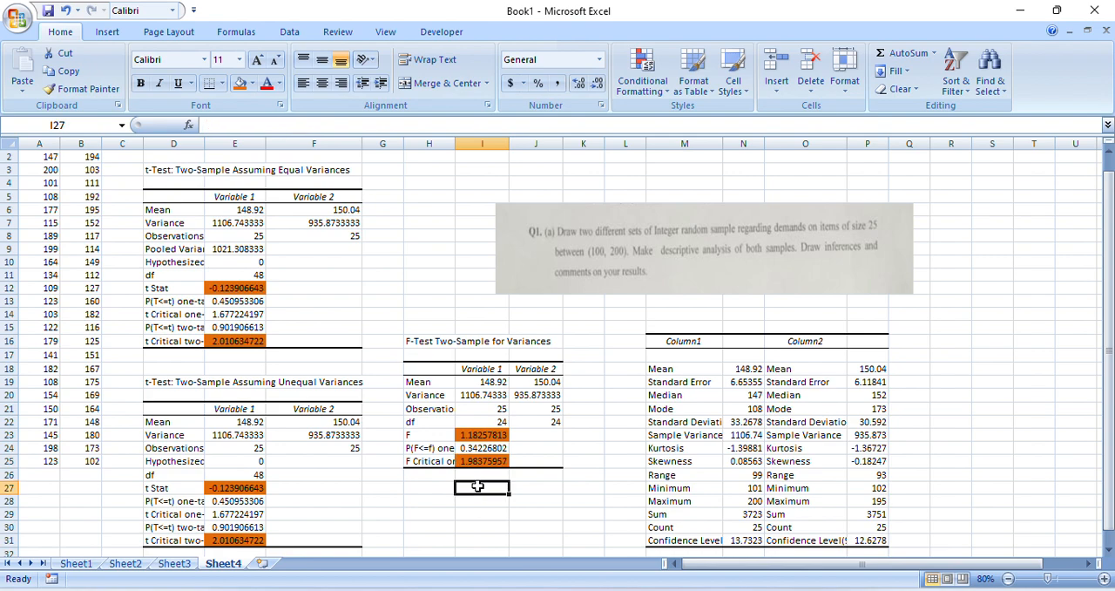